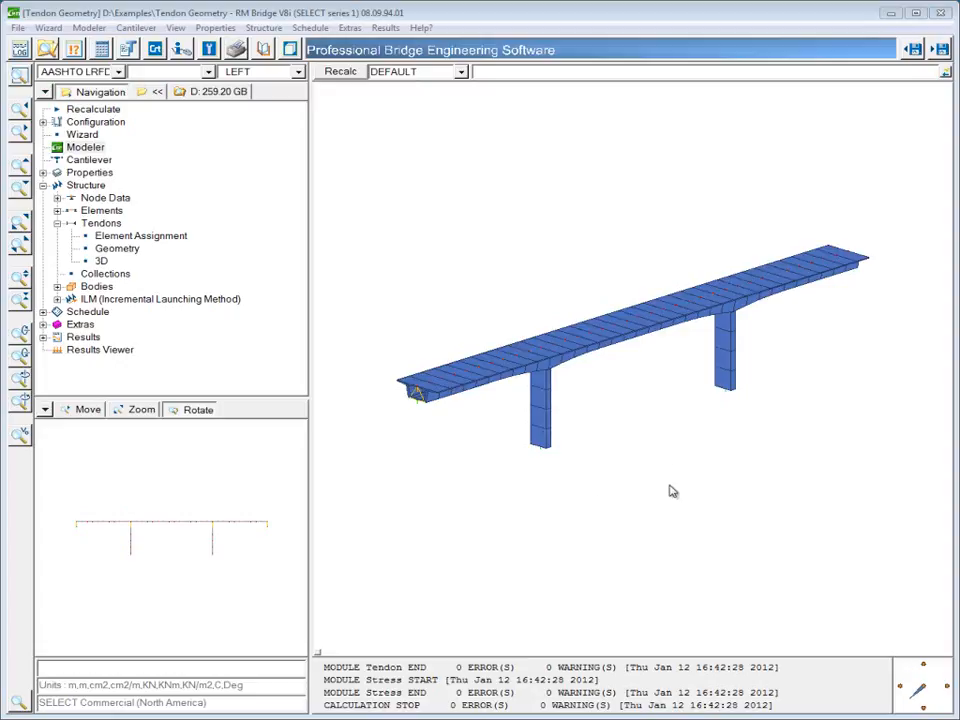
Open the CBox1example cross section in the Modeler.
left_click_drag(575, 511, 593, 497)
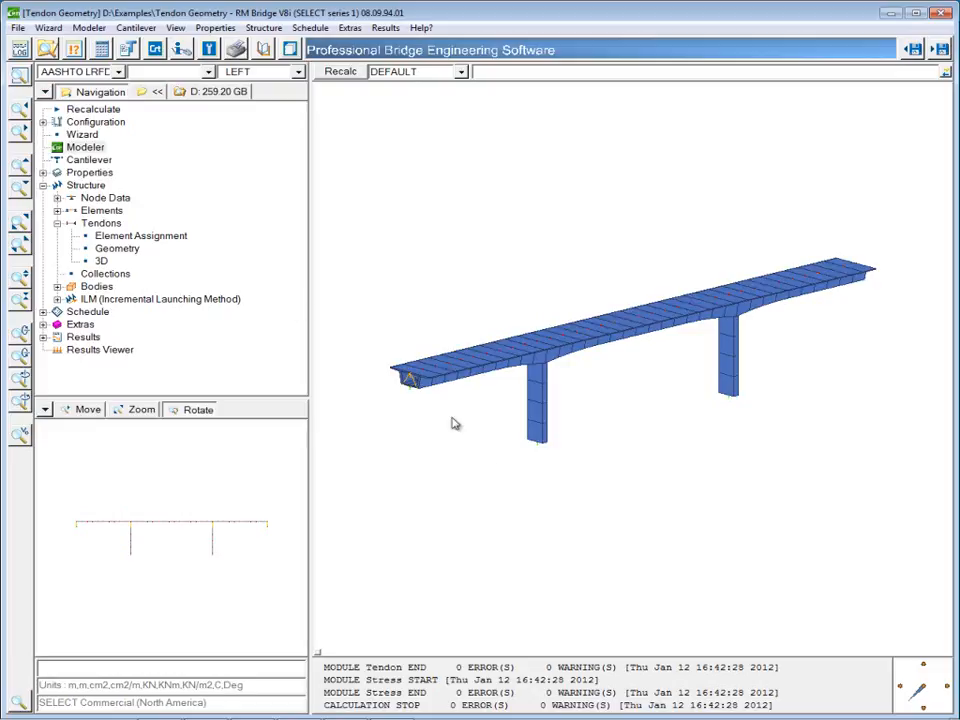
left_click(92, 148)
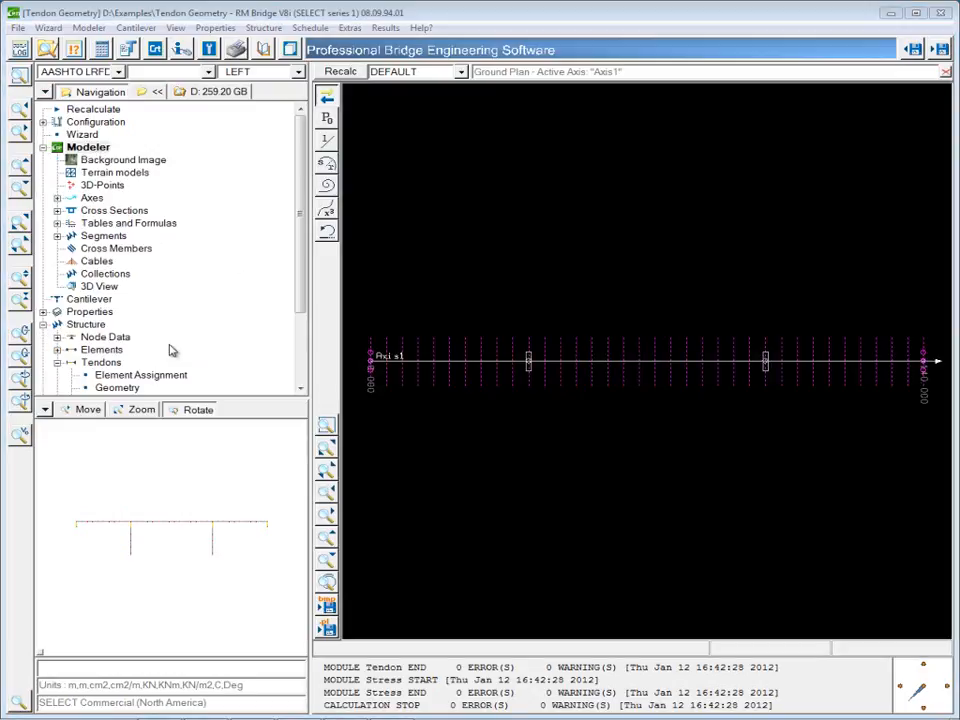
left_click(104, 211)
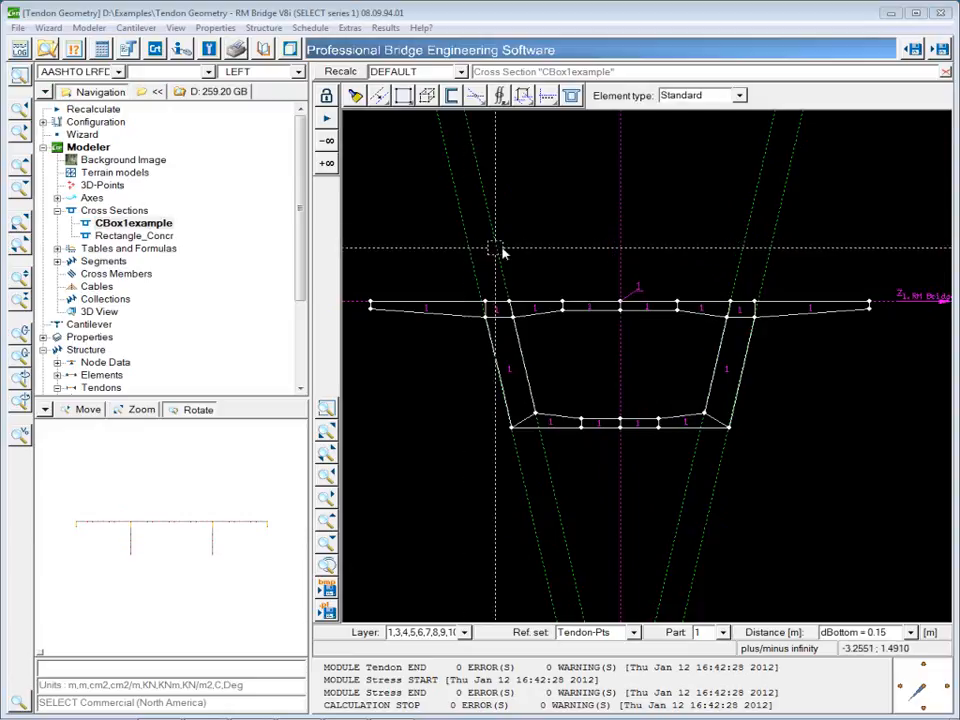
Add relative construction lines at a constant of 0.5 between the two boundary lines of the left web and of the right web.
left_click(379, 96)
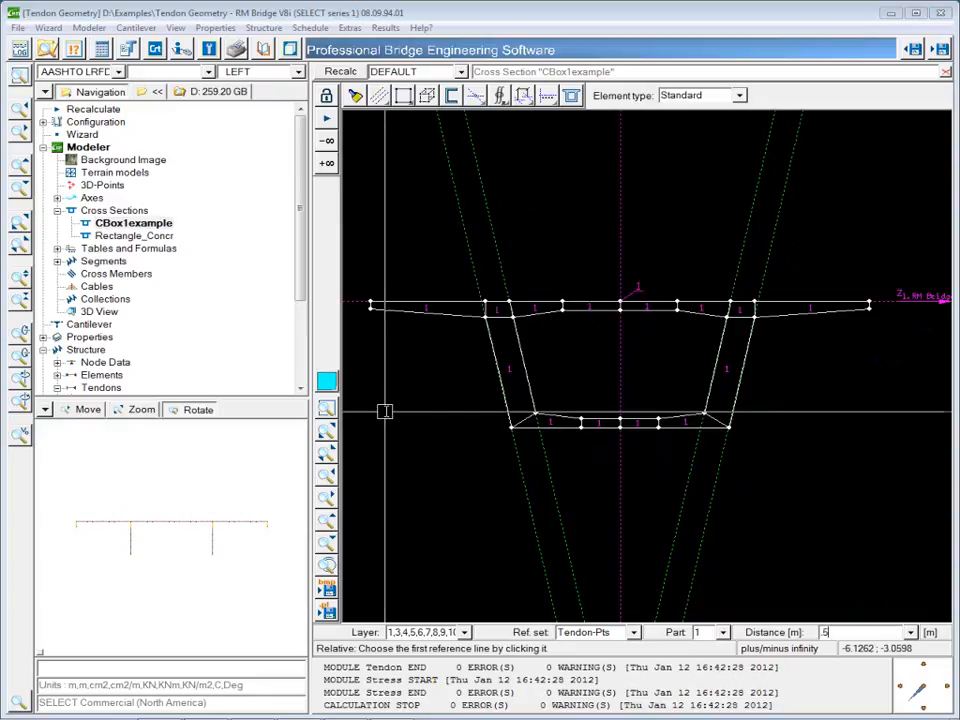
left_click(465, 247)
left_click(498, 249)
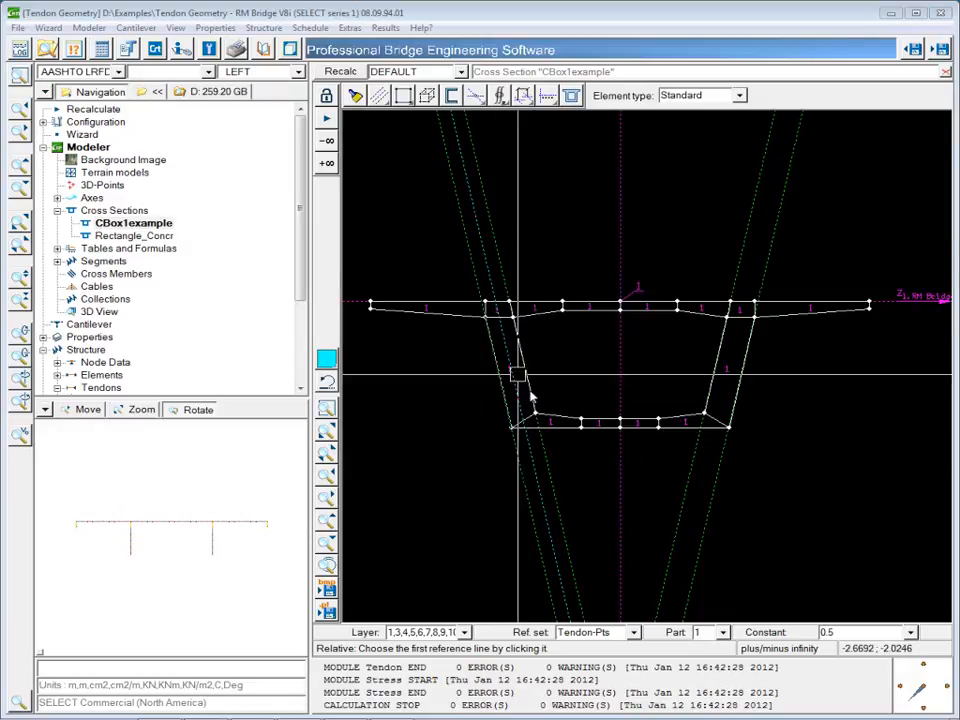
left_click(758, 247)
left_click(767, 268)
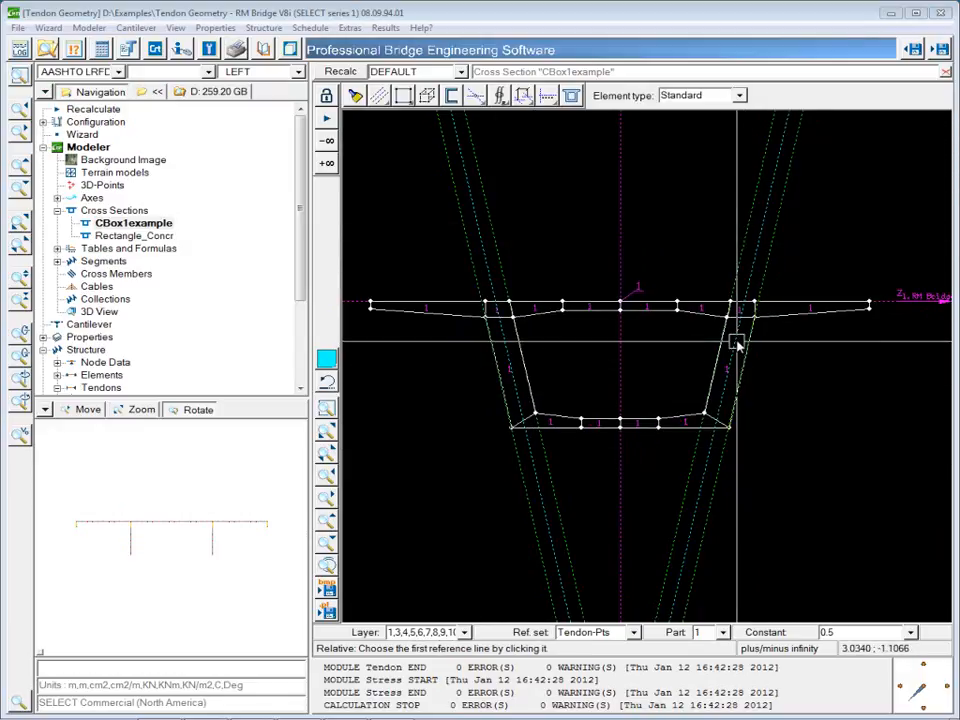
right_click(798, 370)
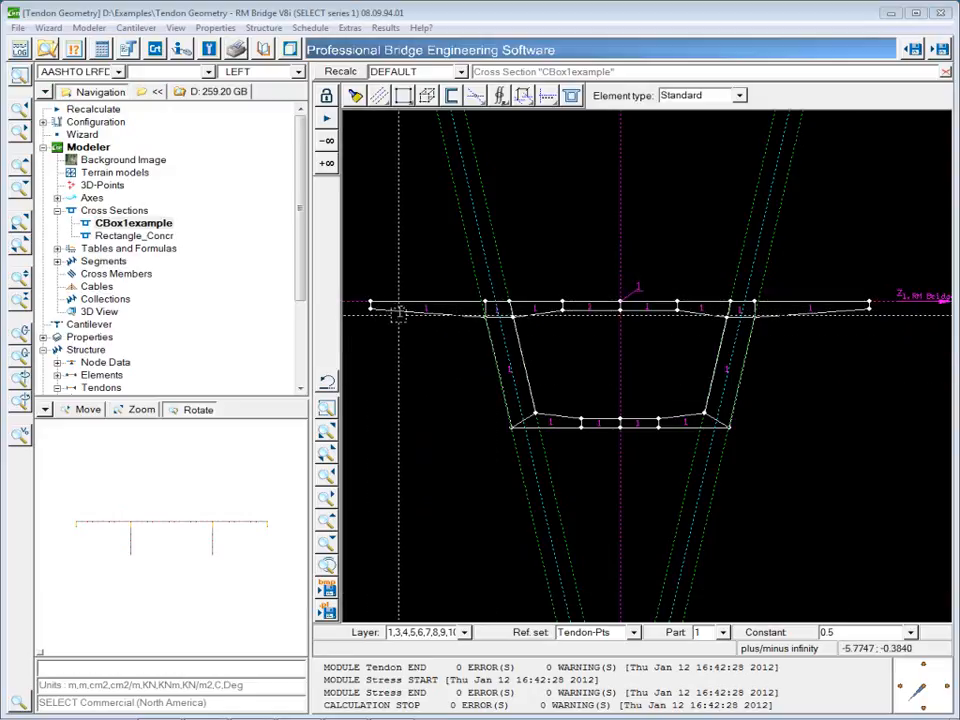
Create a cross-section variable tend-d of type Length with value 0.4 m and activate it as the construction distance.
left_click(911, 634)
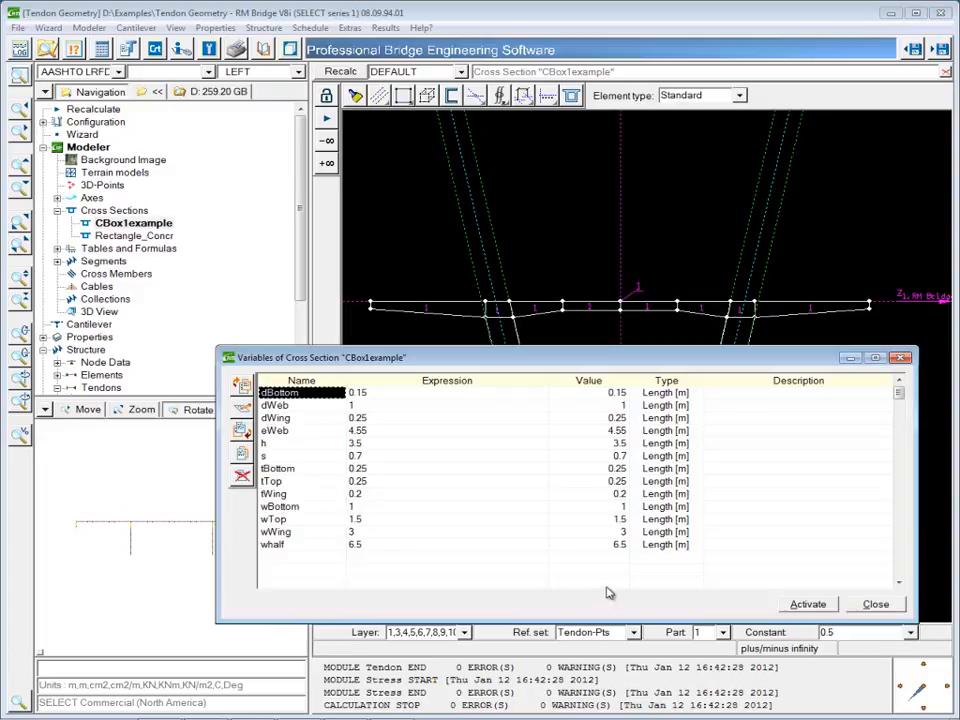
left_click(300, 545)
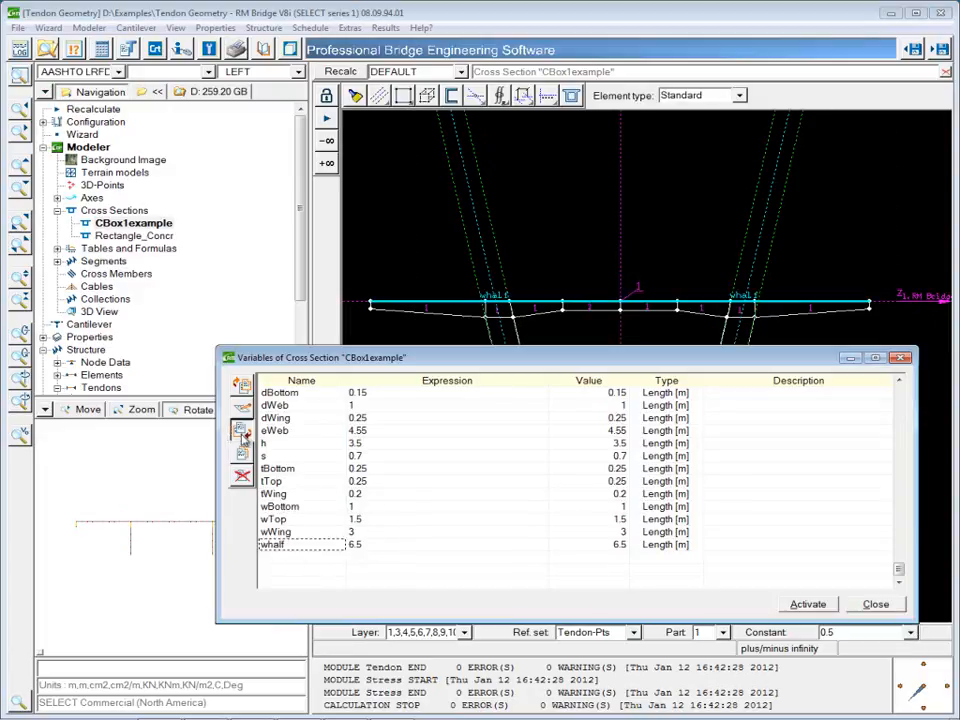
left_click(242, 430)
type("T")
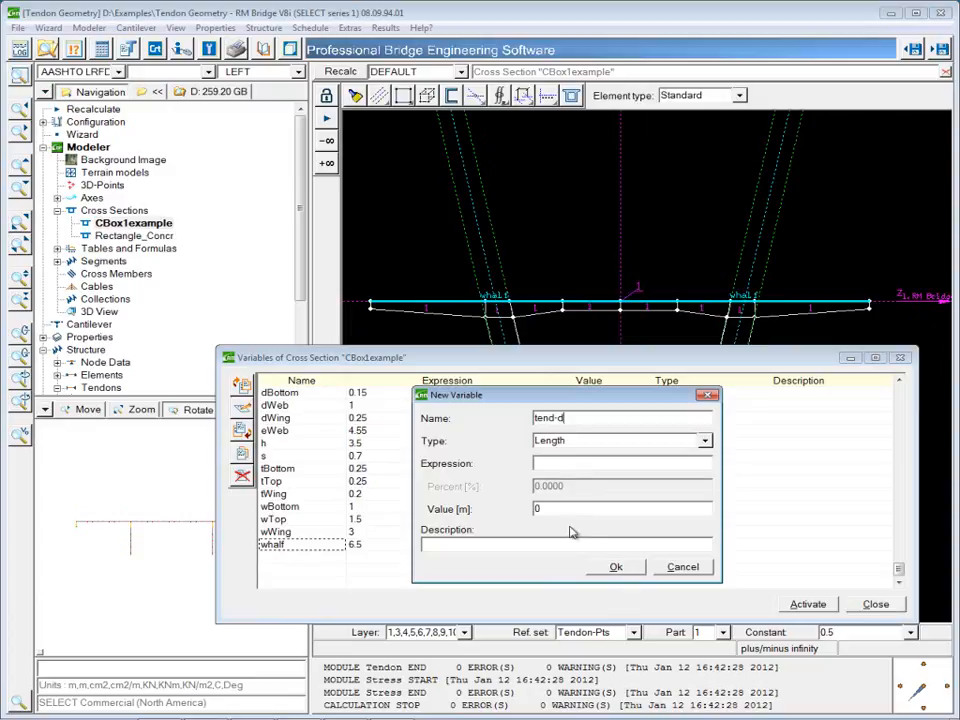
left_click(573, 508)
left_click(615, 567)
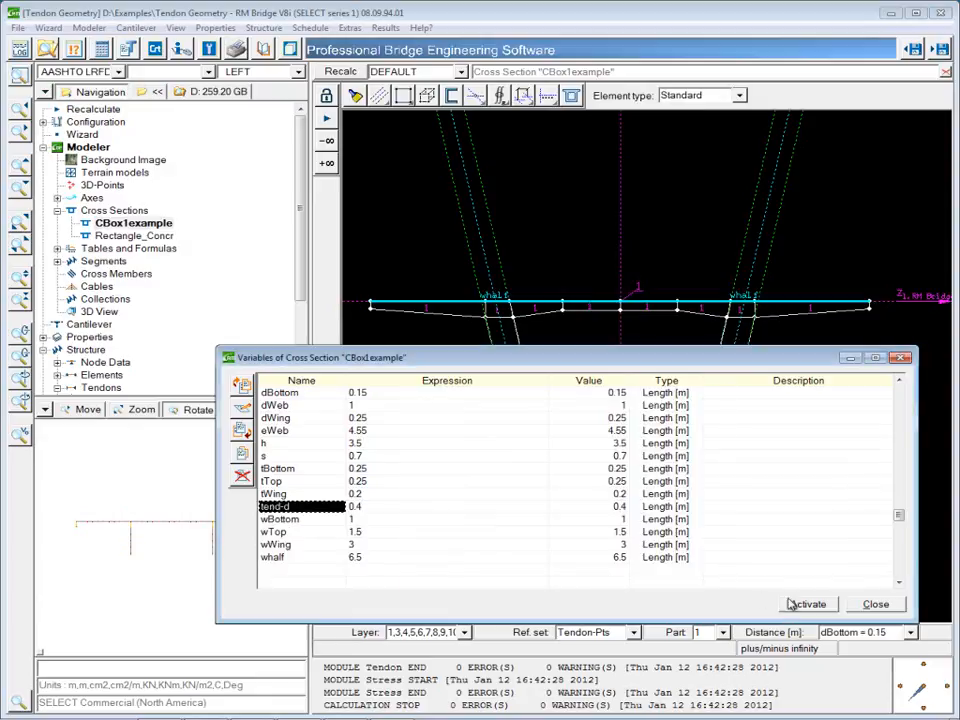
left_click(805, 605)
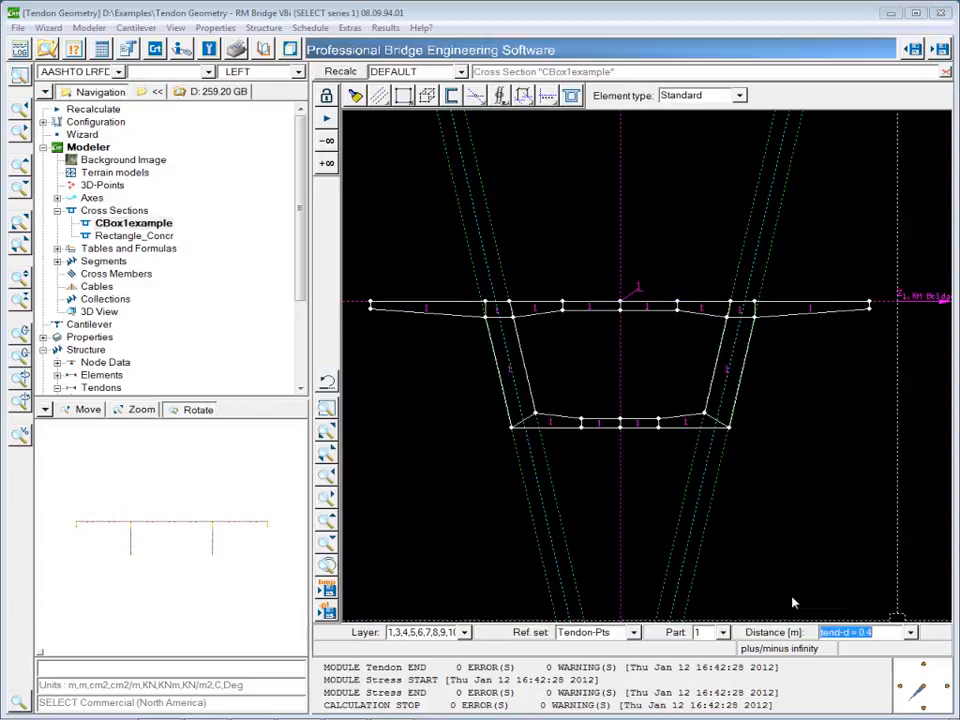
Draw a parallel construction line below the deck's top reference line at distance tend-d.
left_click(380, 98)
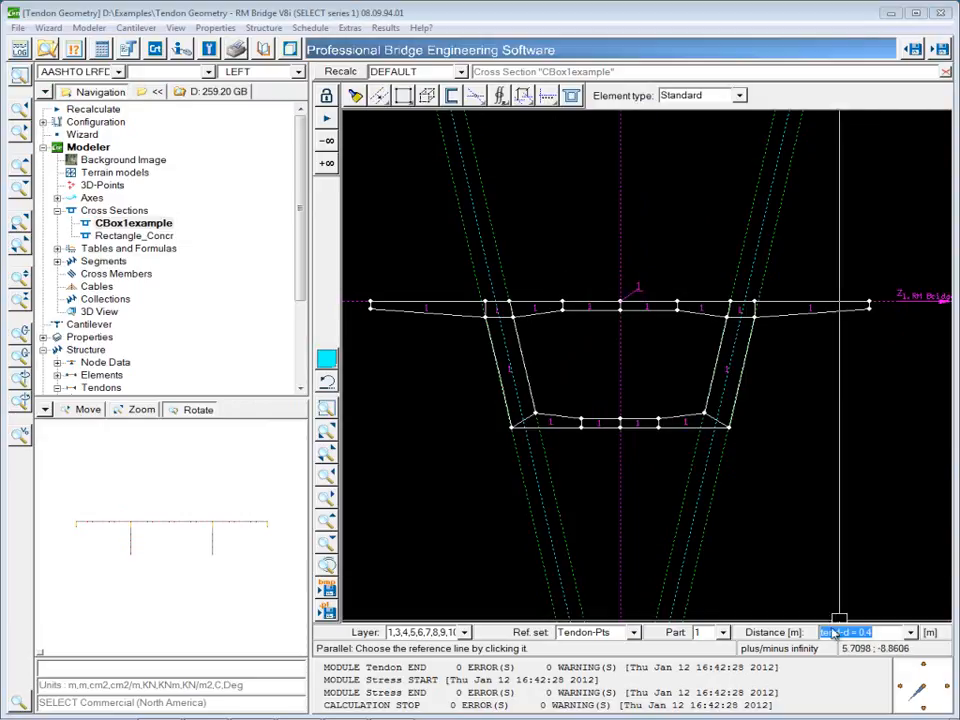
left_click(355, 301)
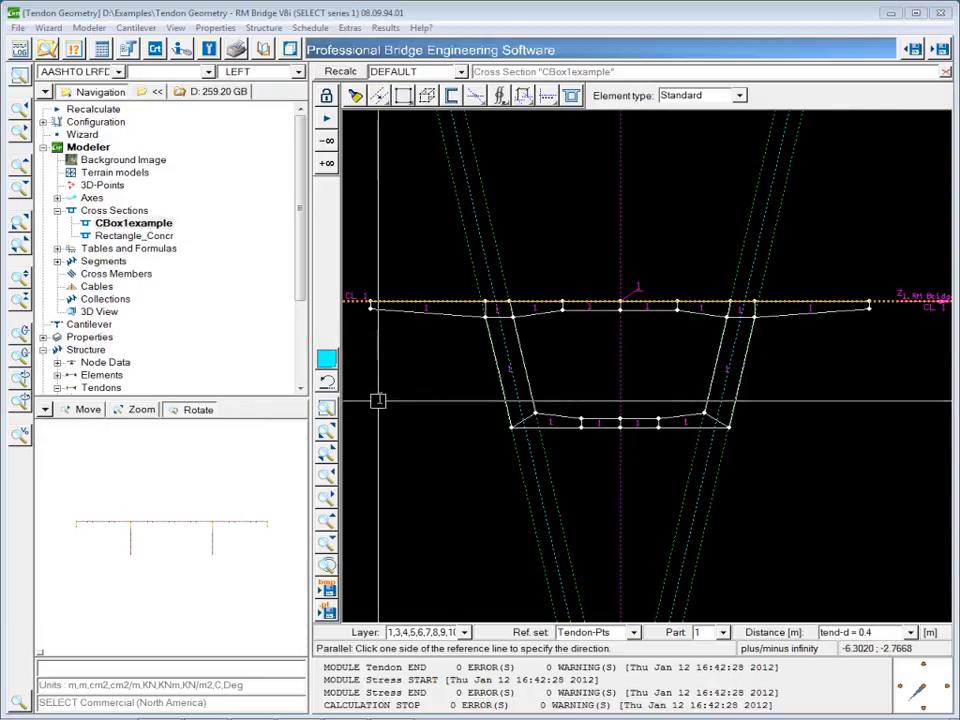
left_click(381, 364)
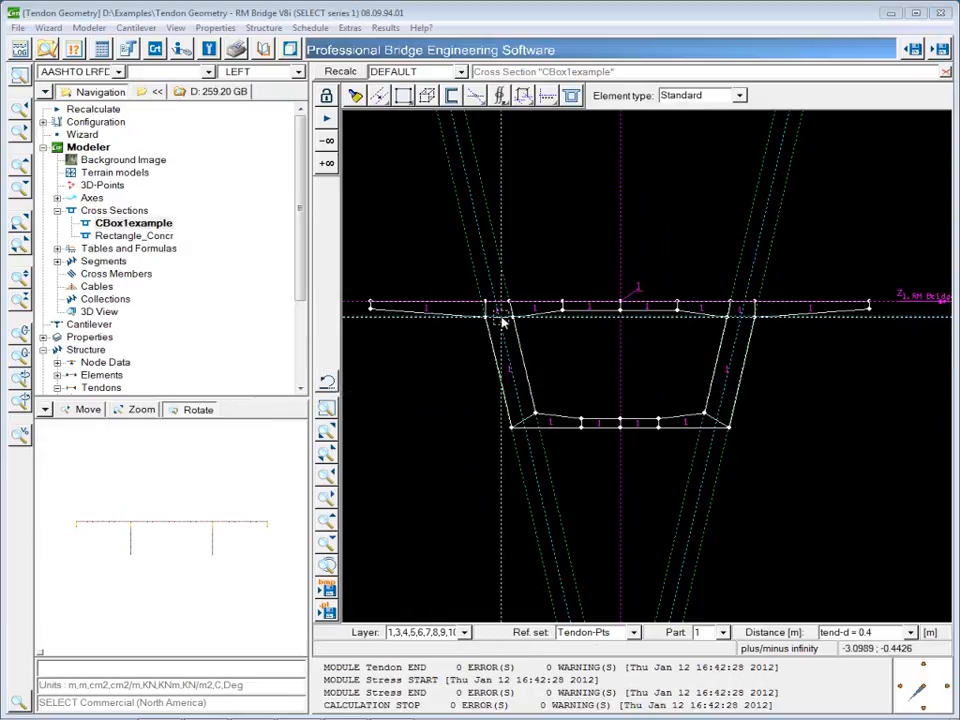
Test the tend-d variable by setting it to 1 m, and restore it to 0.4 m.
left_click(910, 633)
left_click_drag(641, 366, 547, 419)
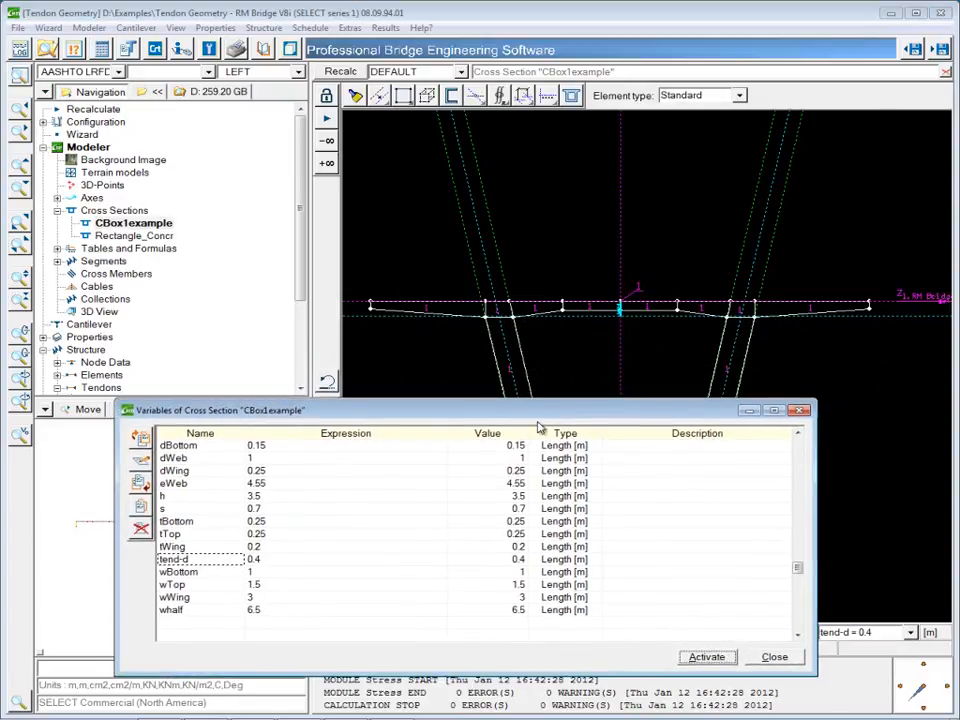
left_click(519, 561)
left_click(519, 562)
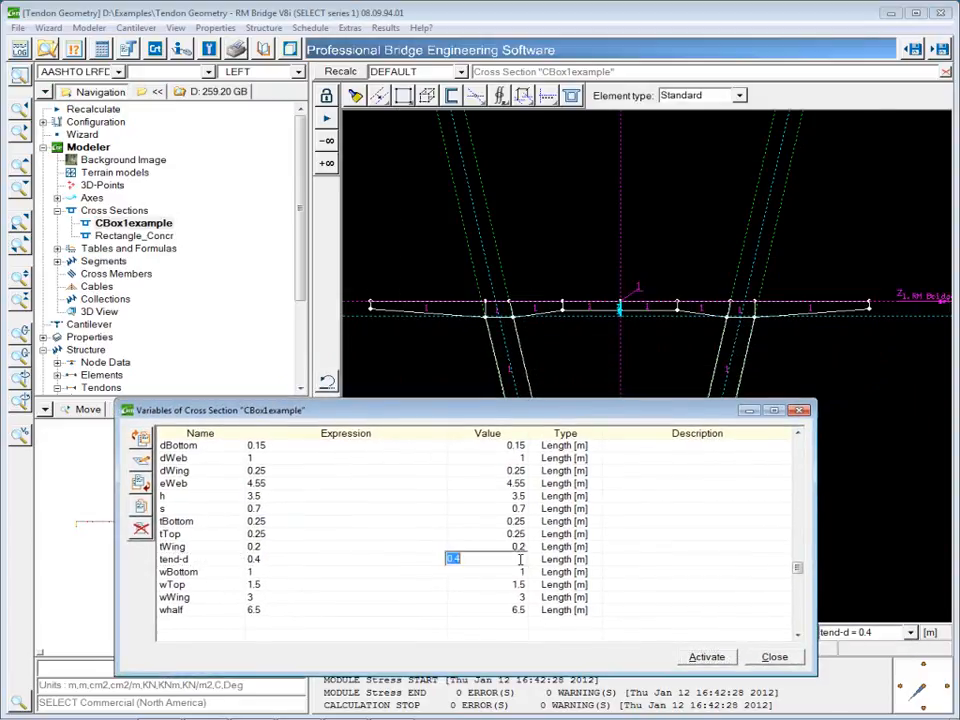
type("1")
key("Return")
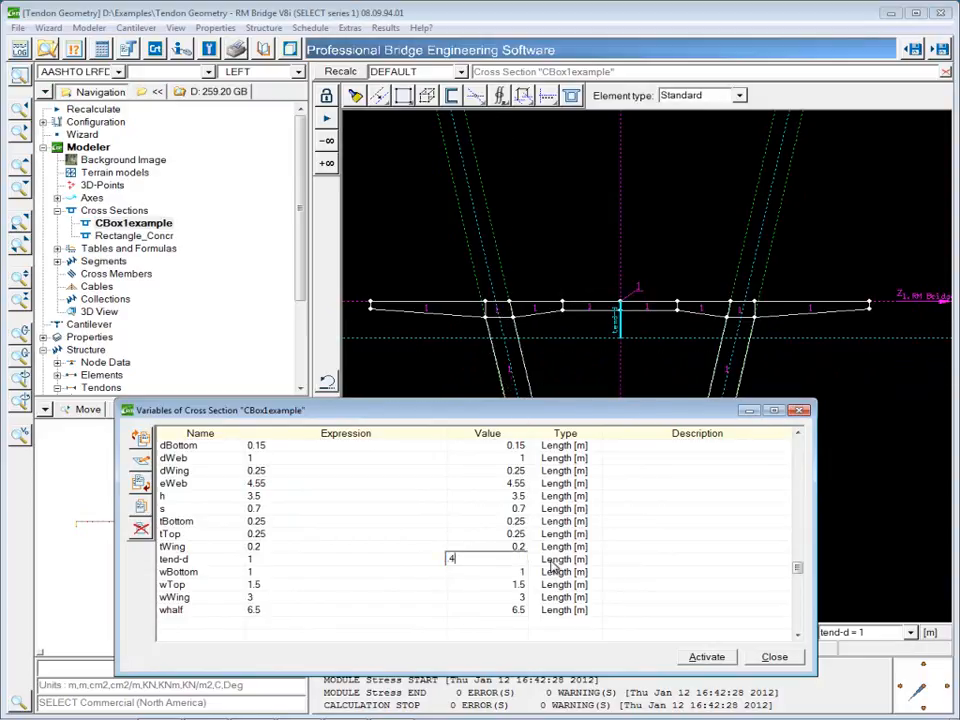
key("Return")
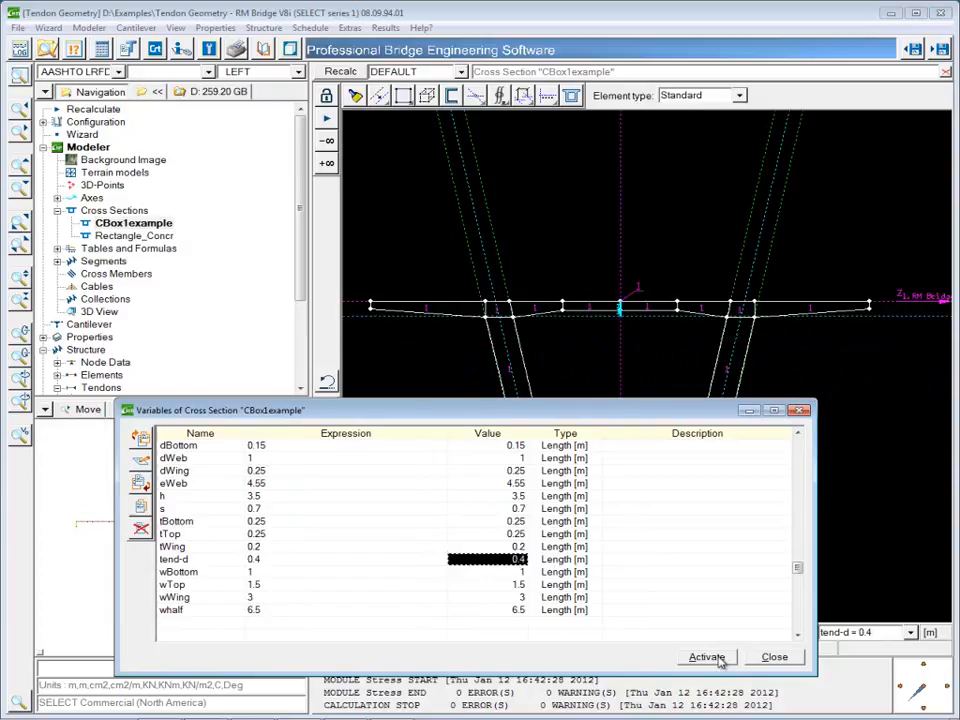
left_click(760, 659)
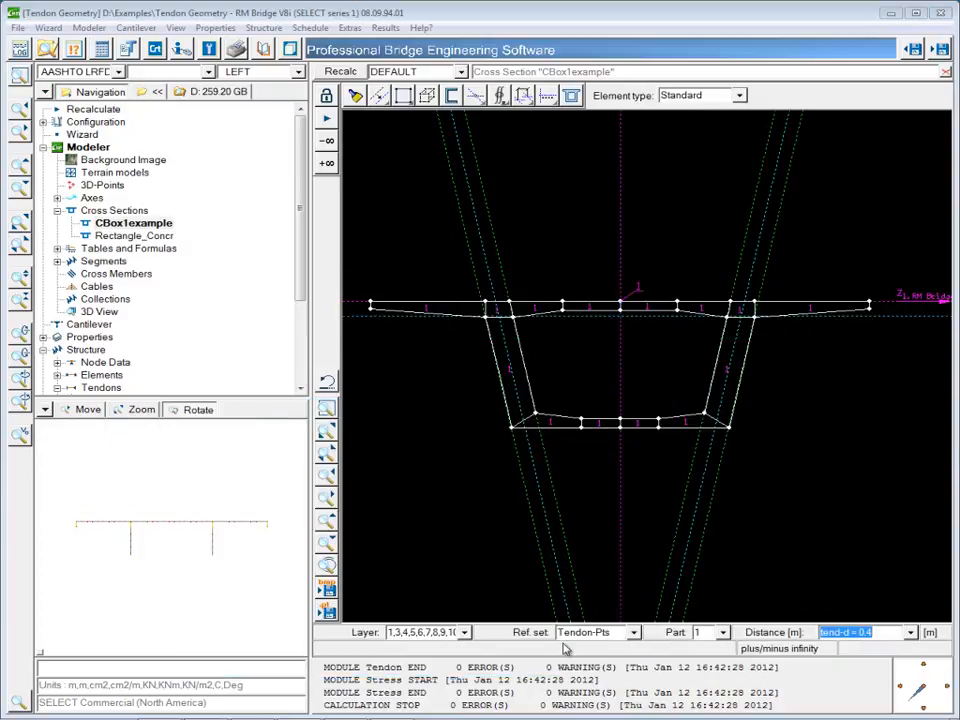
Activate the Tendon-Pts reference set and add single point TP-L where the left web's middle line crosses the tend-d line.
left_click(634, 634)
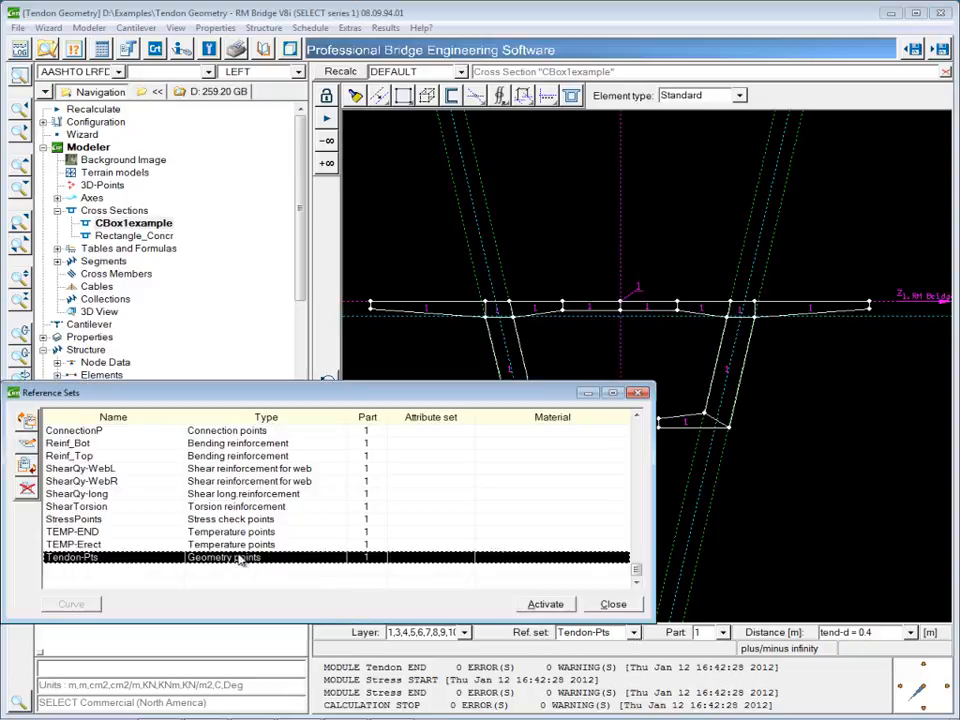
left_click(545, 604)
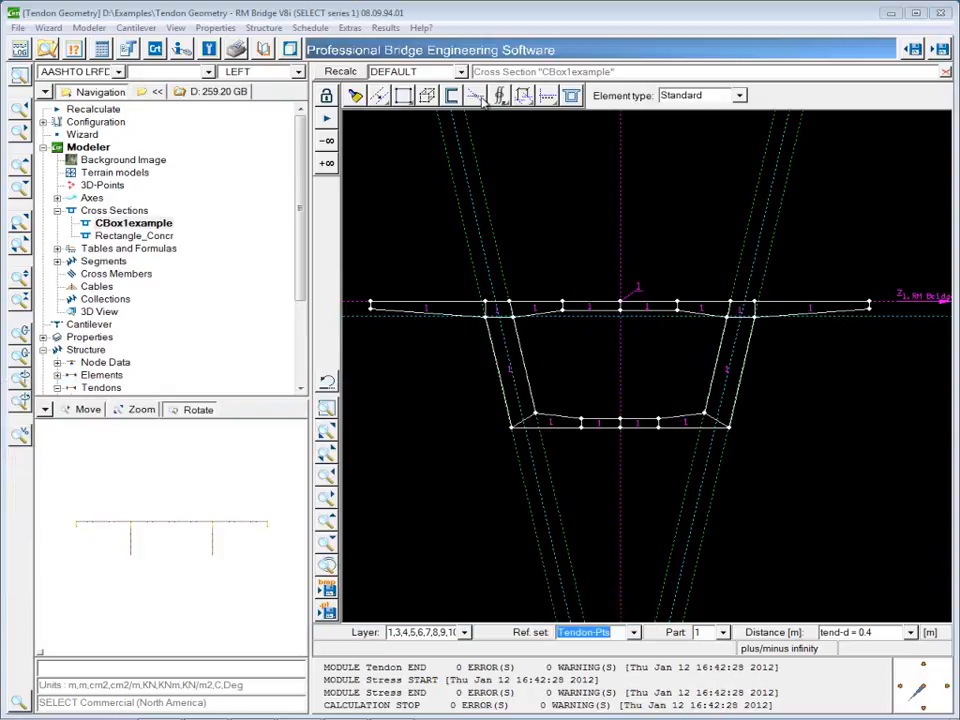
left_click(470, 98)
scroll(496, 312, "up", 5)
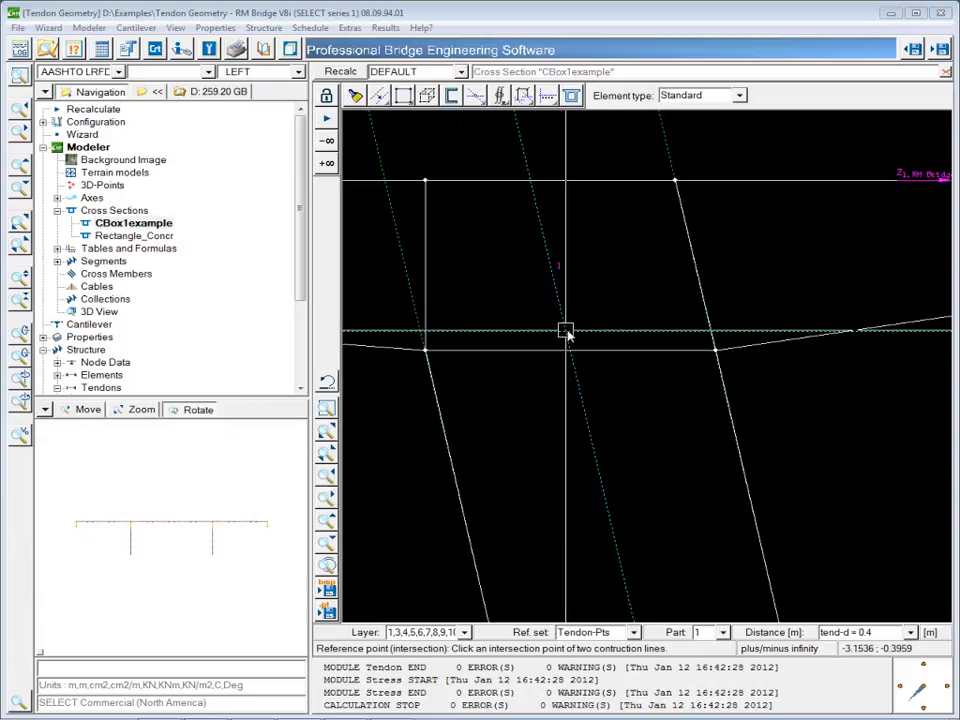
left_click(565, 335)
left_click_drag(624, 315, 655, 316)
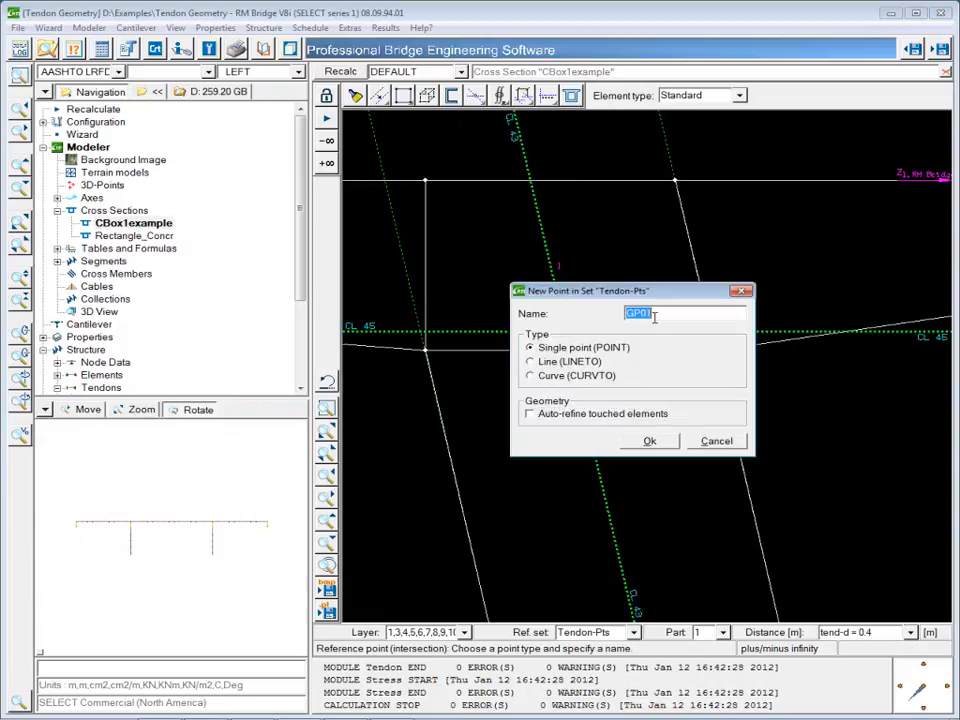
type("TP-L")
left_click(650, 442)
Add a second single point to the Tendon-Pts set where the right web's middle line crosses the tend-d line, changing its suggested name.
left_click_drag(547, 412, 570, 378)
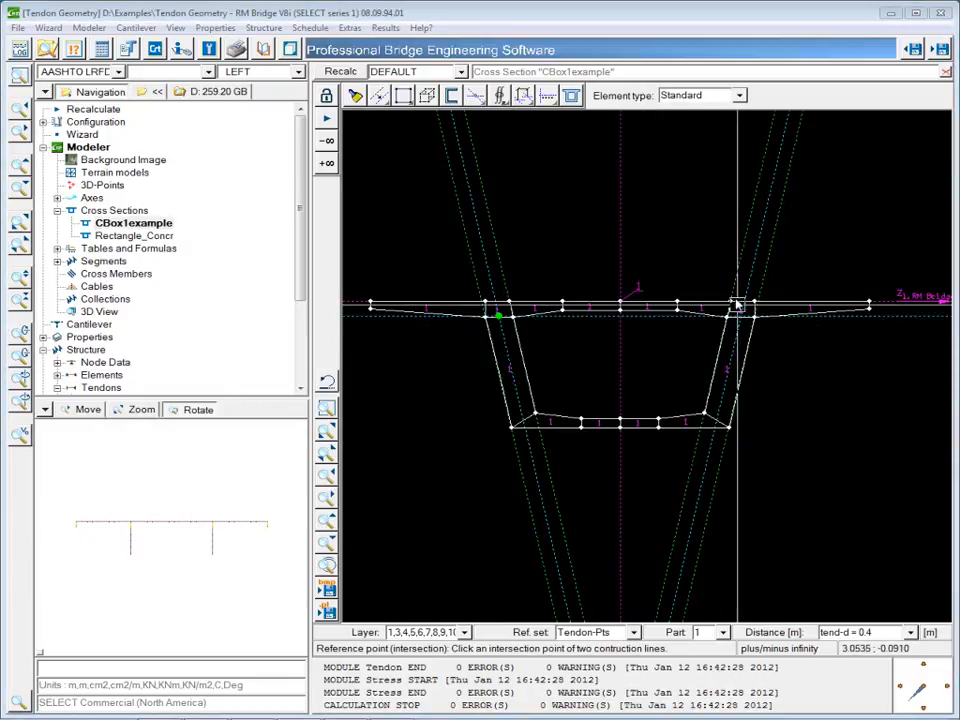
left_click_drag(735, 299, 763, 339)
left_click(544, 348)
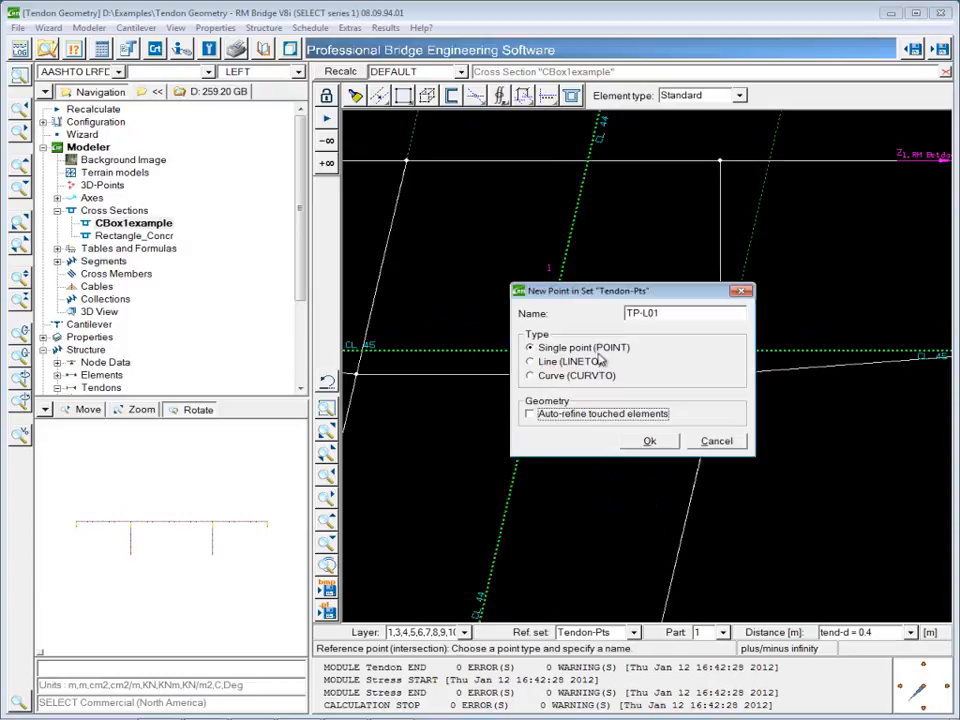
left_click_drag(643, 314, 669, 313)
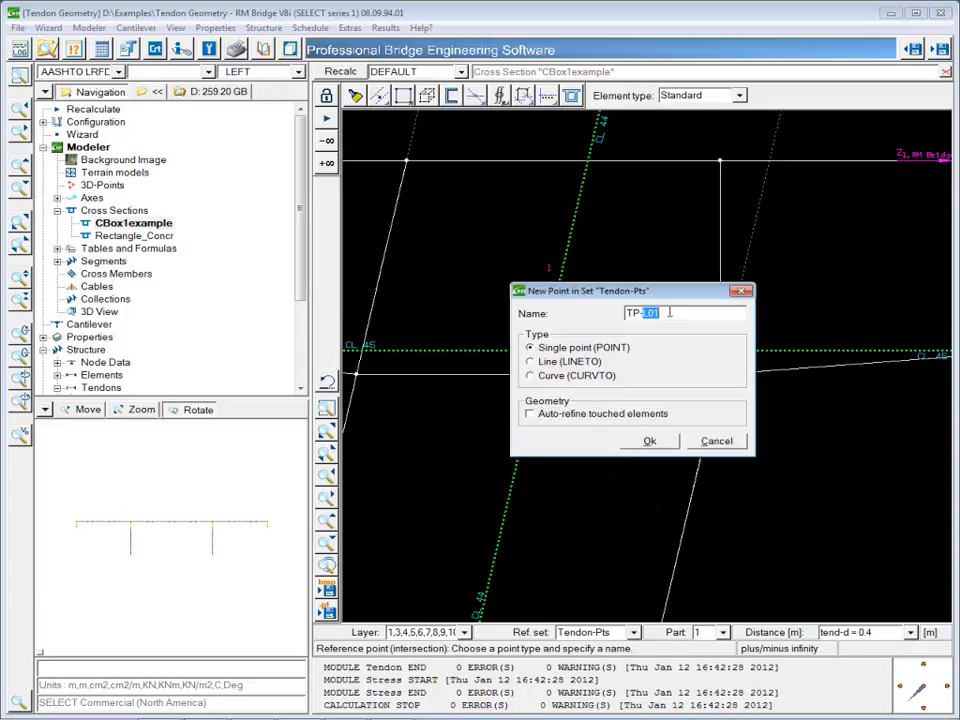
left_click(652, 439)
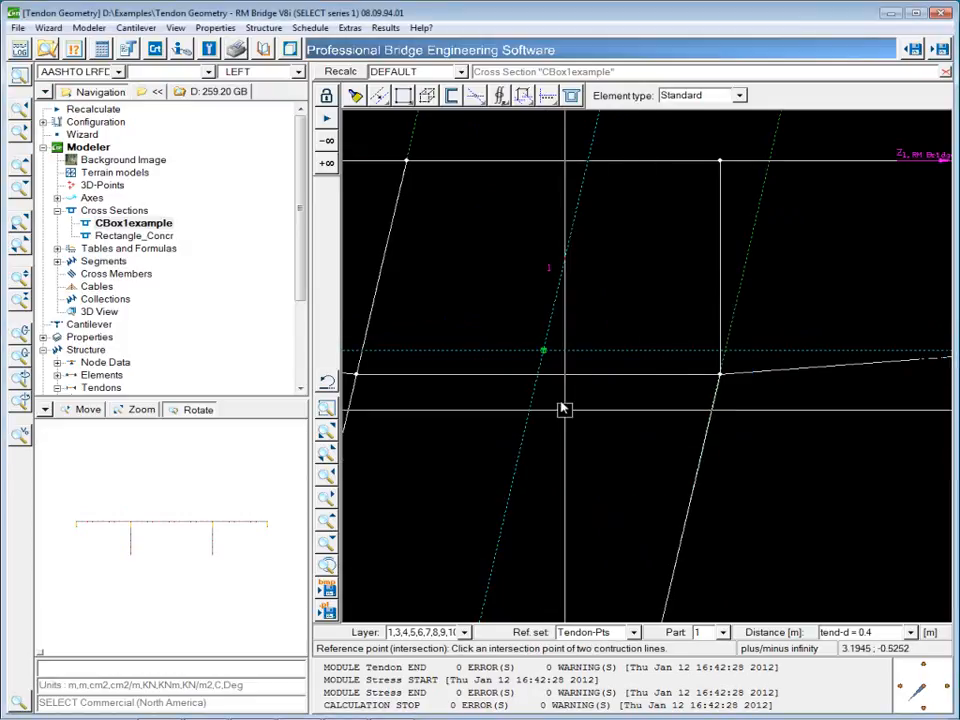
left_click_drag(569, 418, 632, 402)
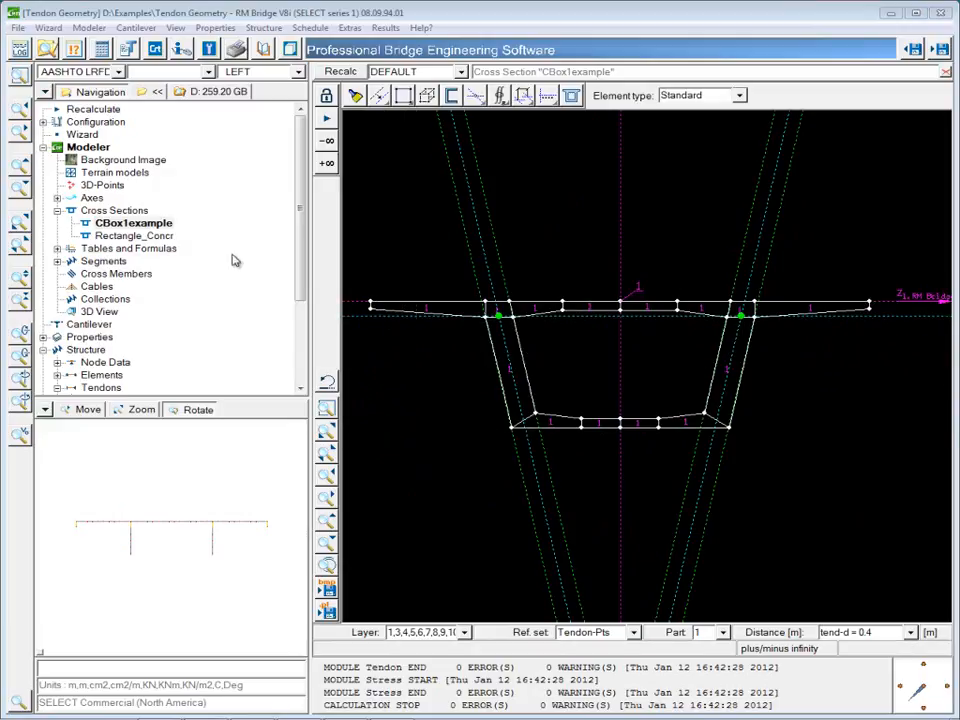
Examine the h_cs table's values, interpolation types and diagram under Tables and Formulas.
left_click(57, 261)
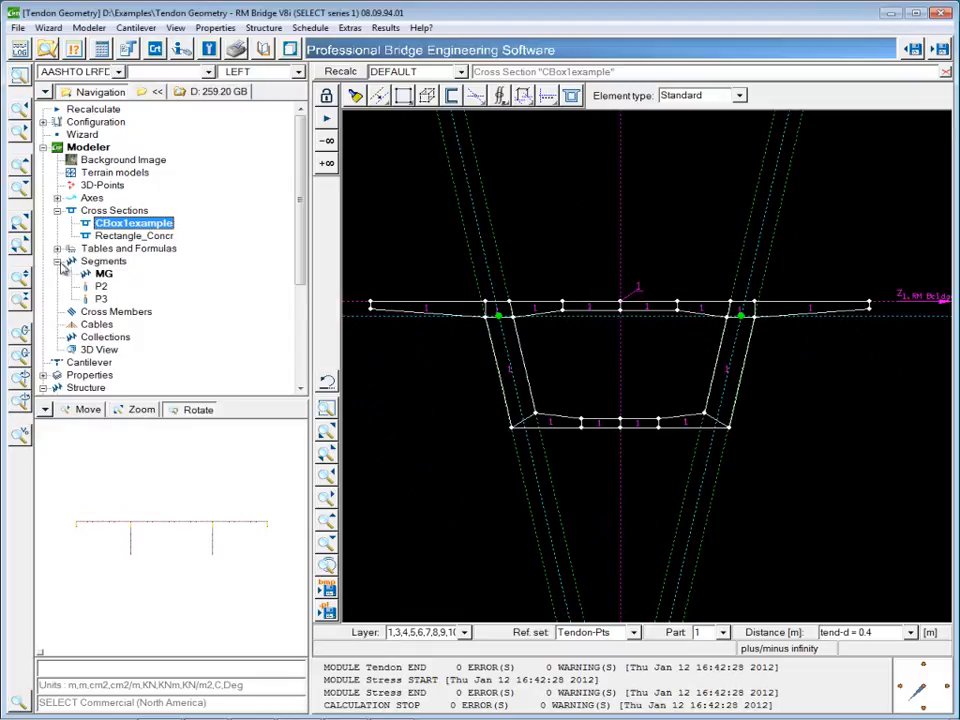
left_click(57, 261)
left_click(57, 249)
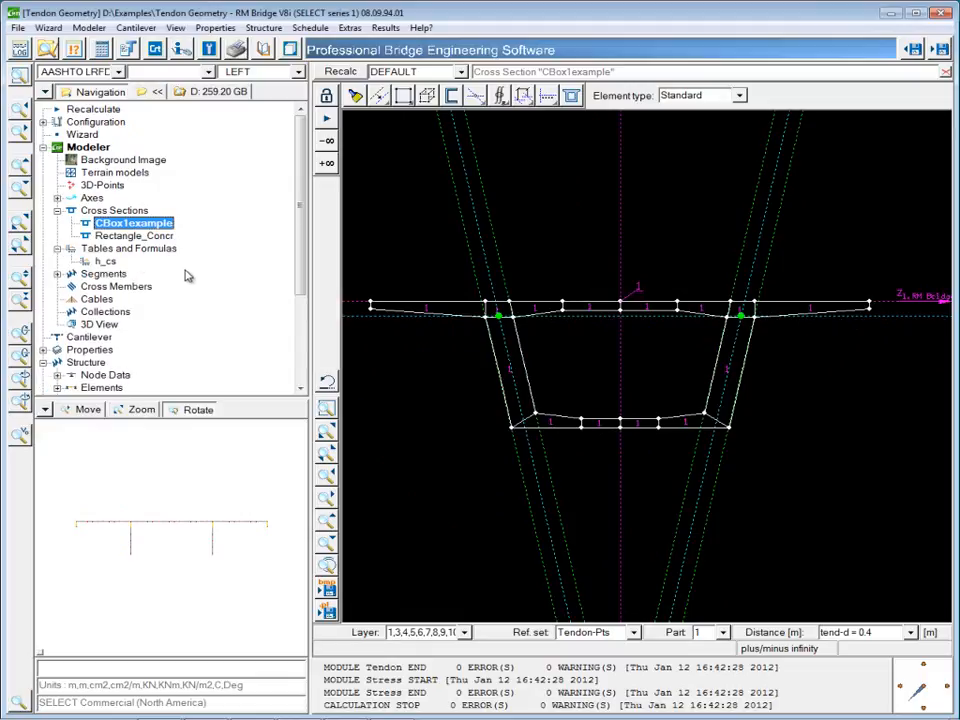
left_click(105, 261)
left_click(119, 265)
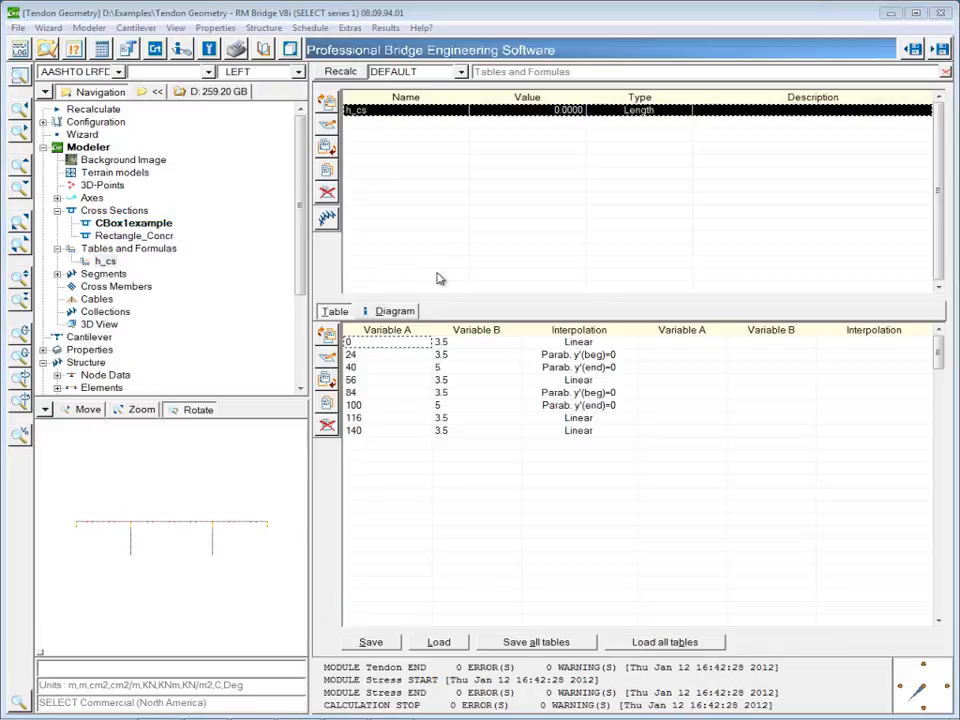
left_click(395, 311)
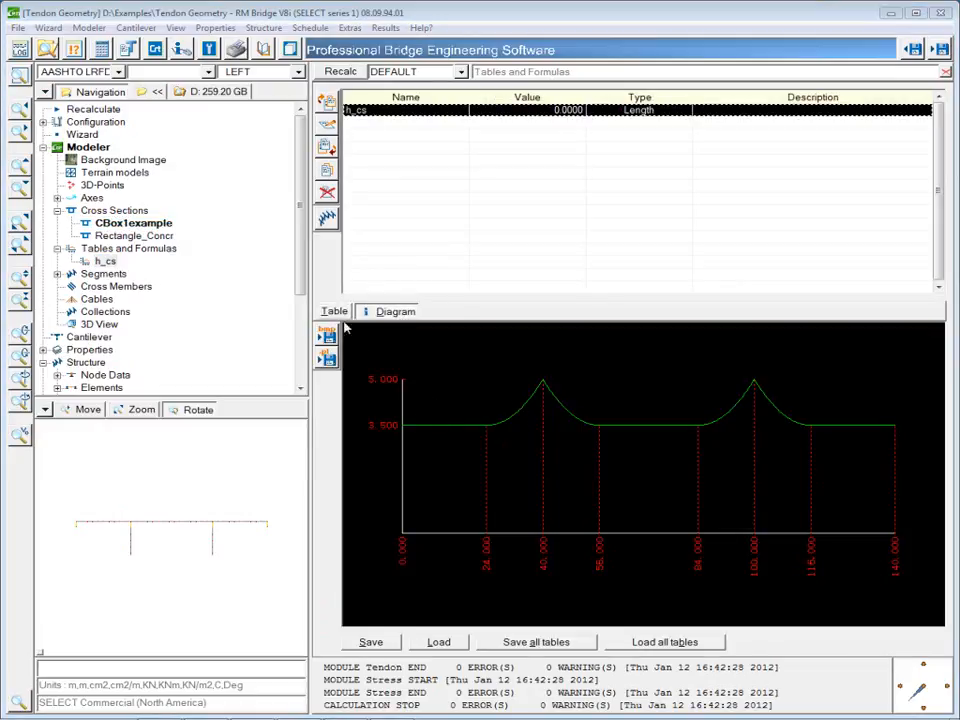
left_click(334, 311)
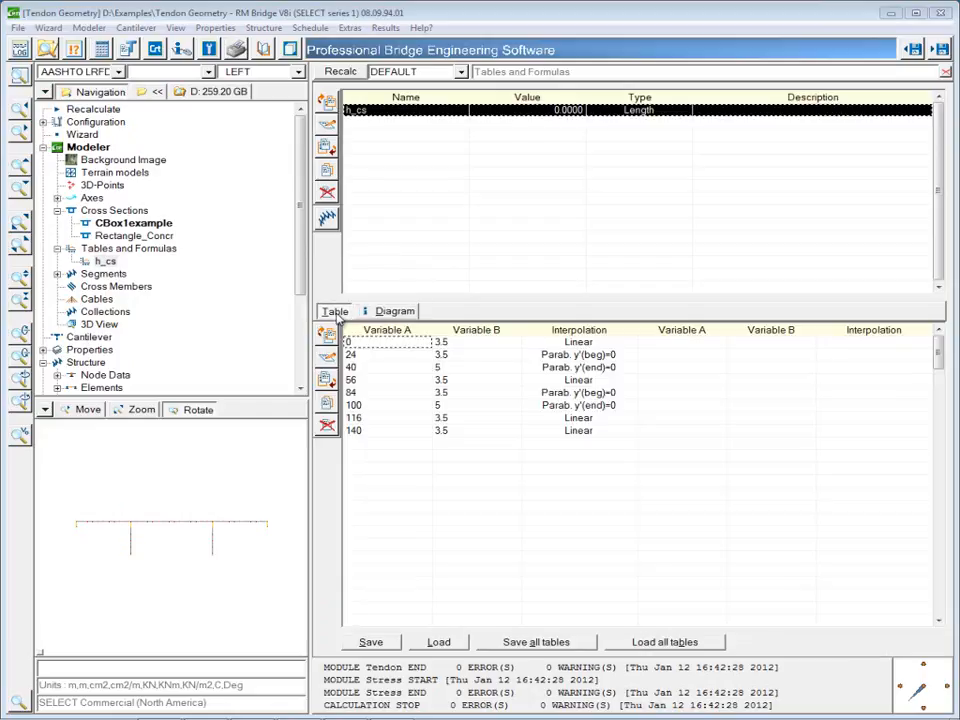
Create a new table of type Length named tend_d in Tables and Formulas.
left_click(328, 150)
left_click_drag(654, 366, 608, 363)
type("tend_d")
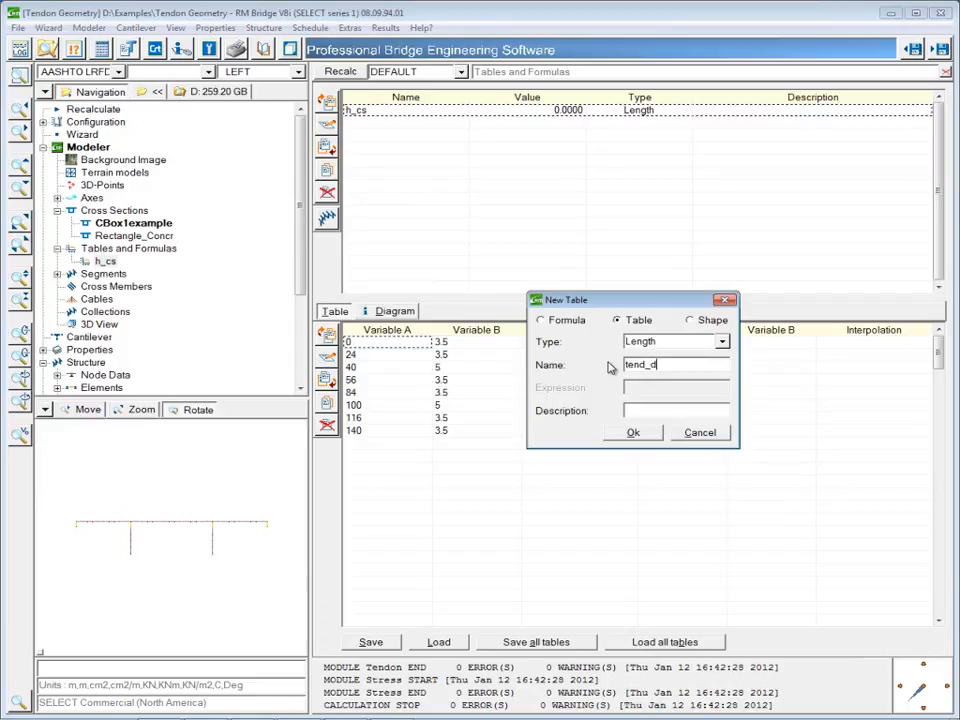
left_click(633, 433)
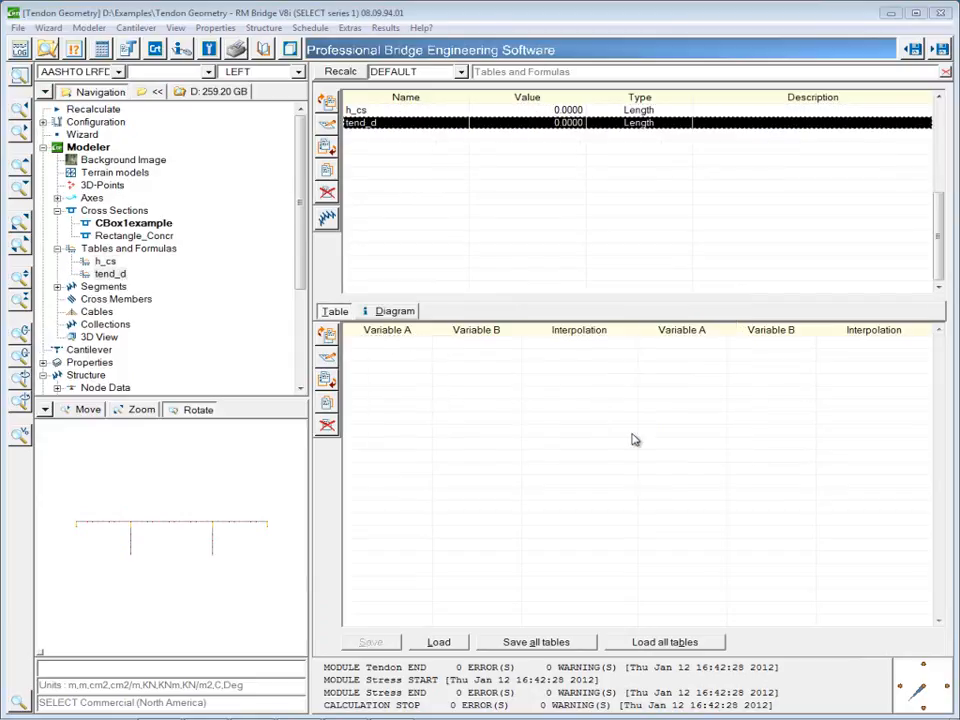
Add two linear items to the tend_d table: 0.4 at station 0 and 3.3 at station 12.
left_click(326, 334)
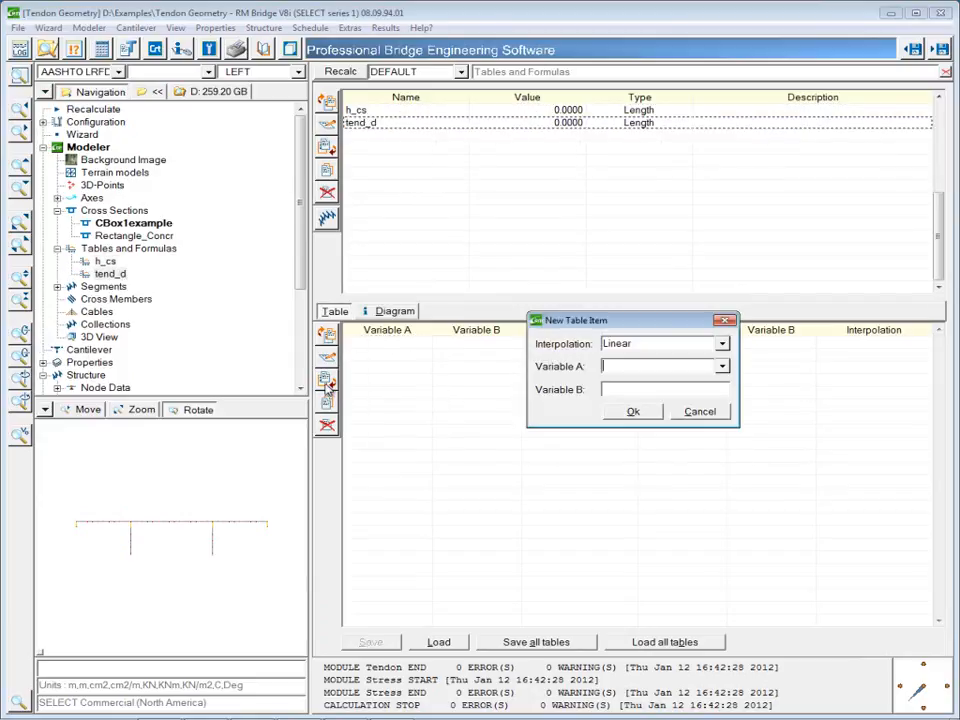
left_click(722, 366)
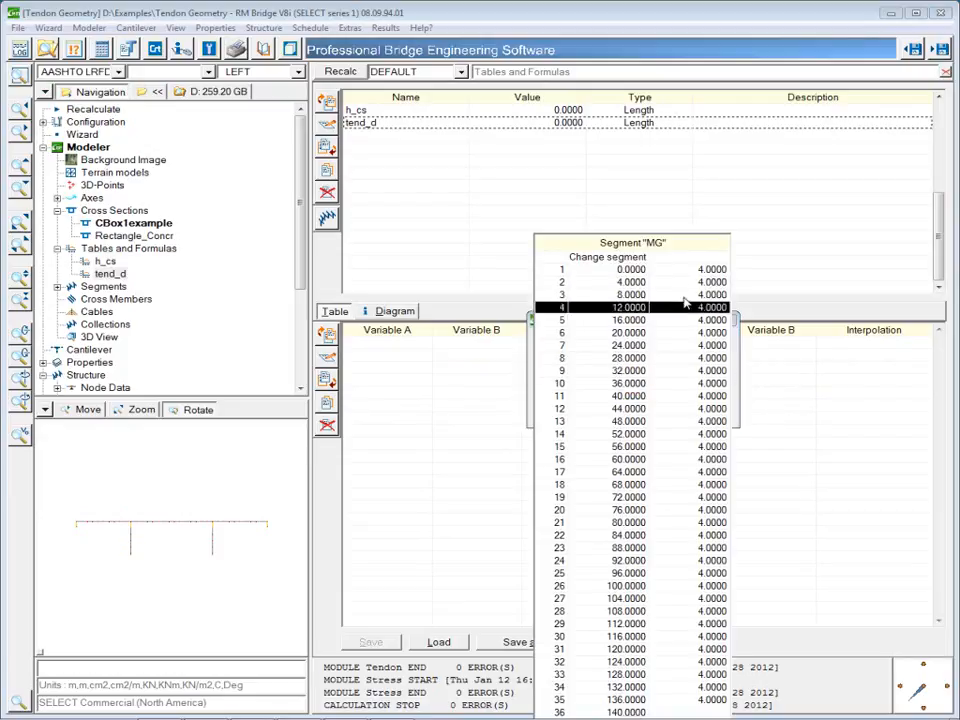
left_click(632, 270)
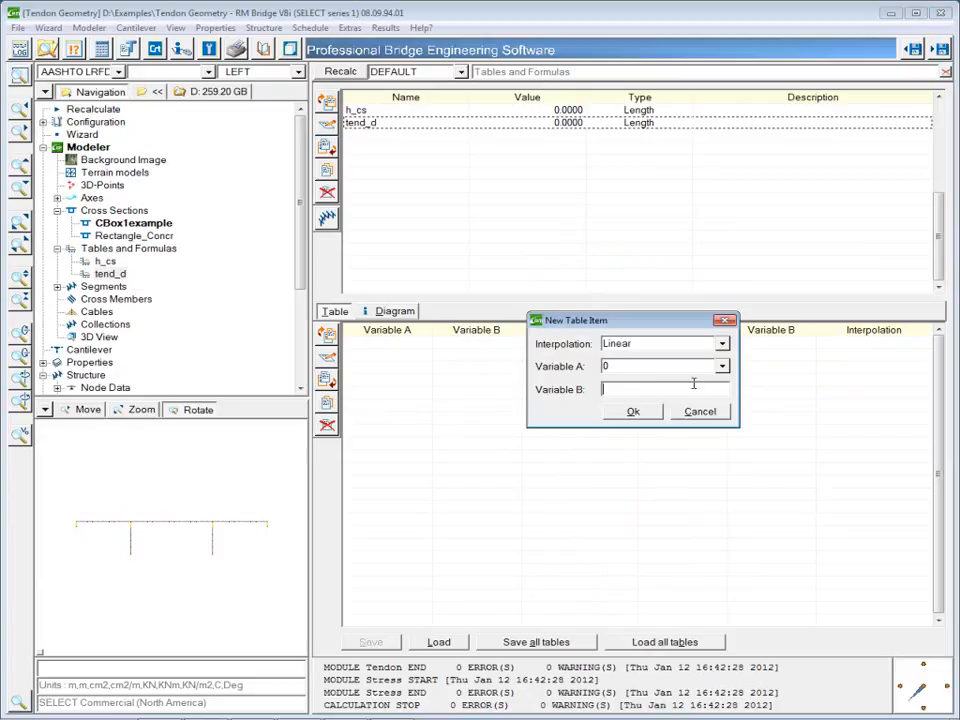
left_click(630, 414)
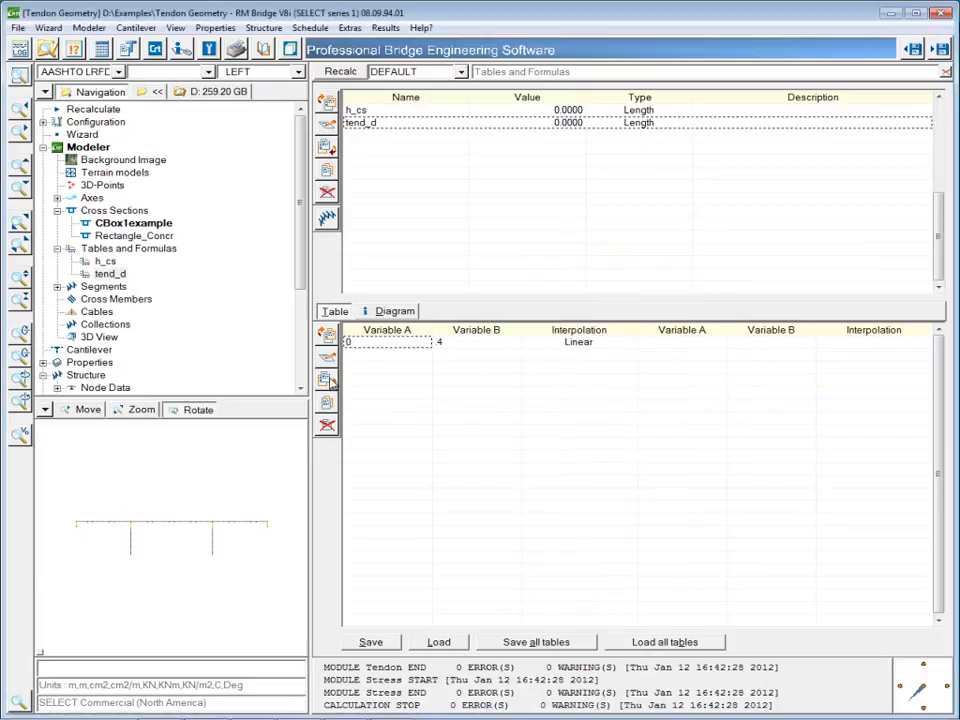
left_click(328, 382)
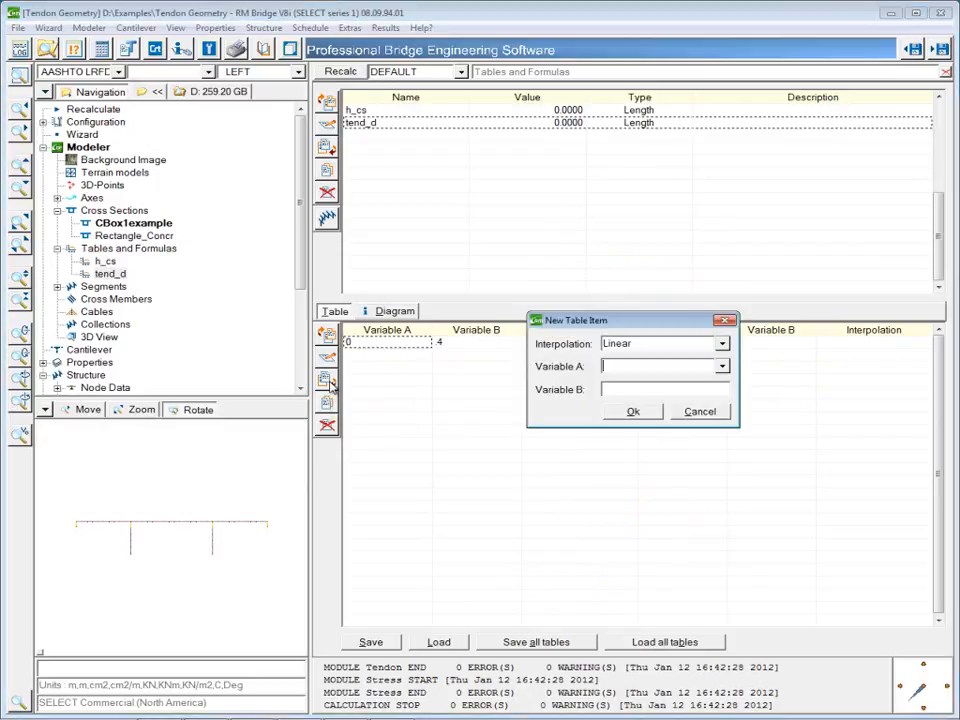
left_click(723, 365)
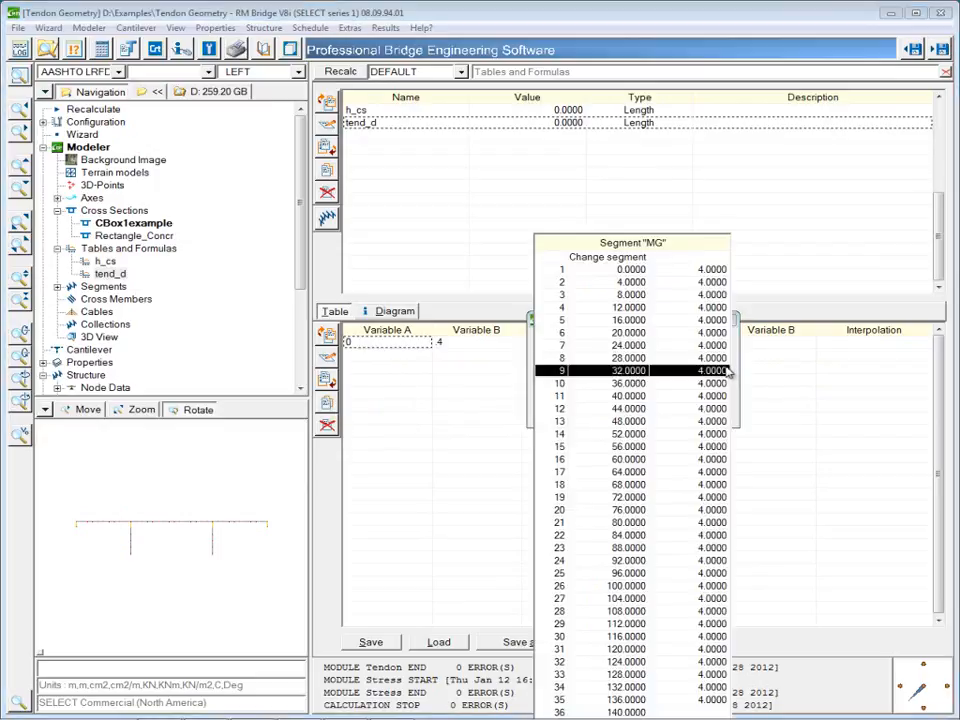
left_click(630, 310)
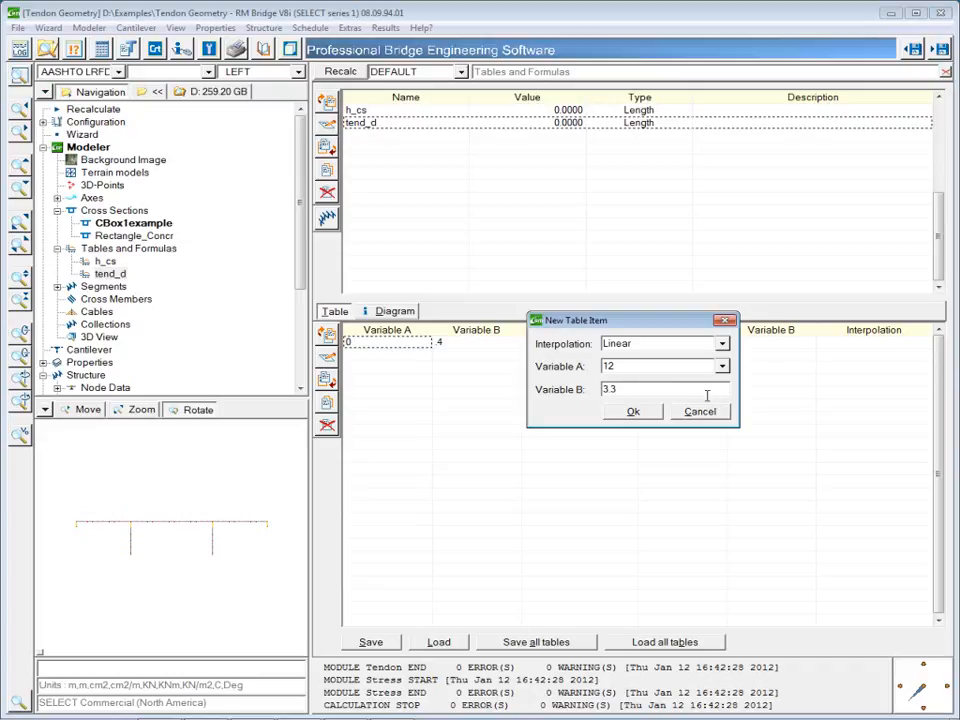
left_click(634, 412)
Complete tend_d with linear items 40/0.4, 68/3.3, 72/3.3, 100/0.4, 128/3.3 and 140/0.4, checking the table's diagram.
left_click(394, 311)
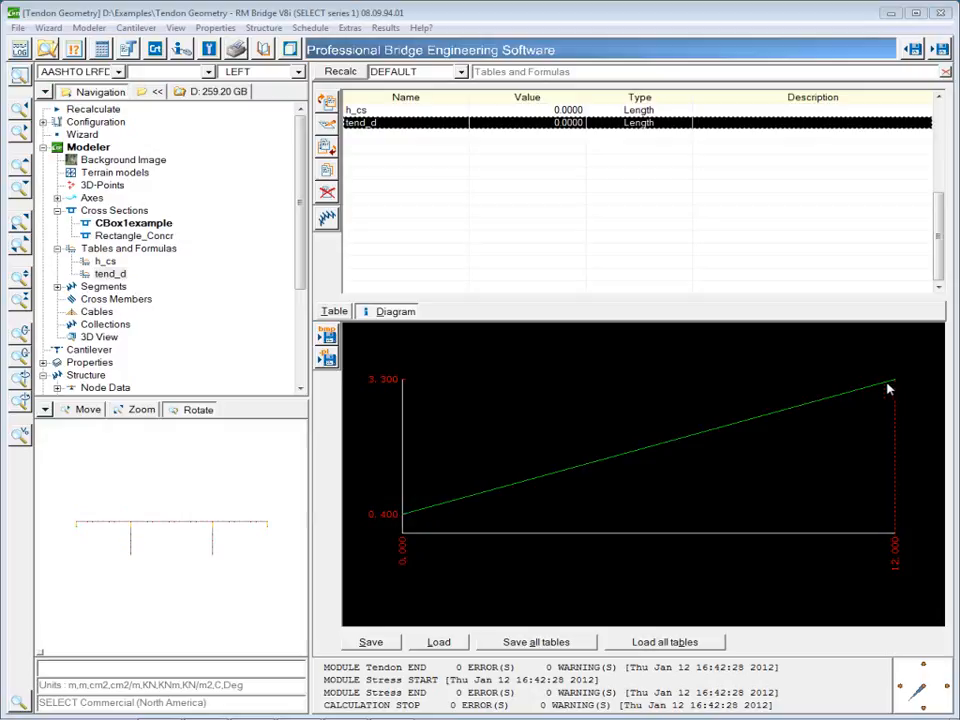
left_click(334, 311)
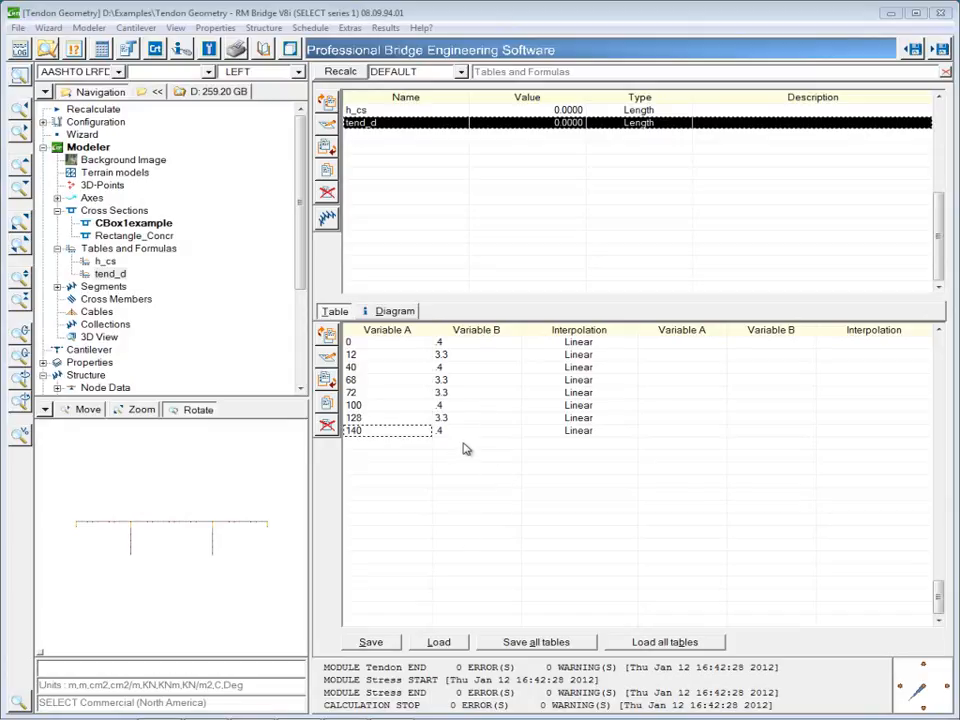
left_click(392, 311)
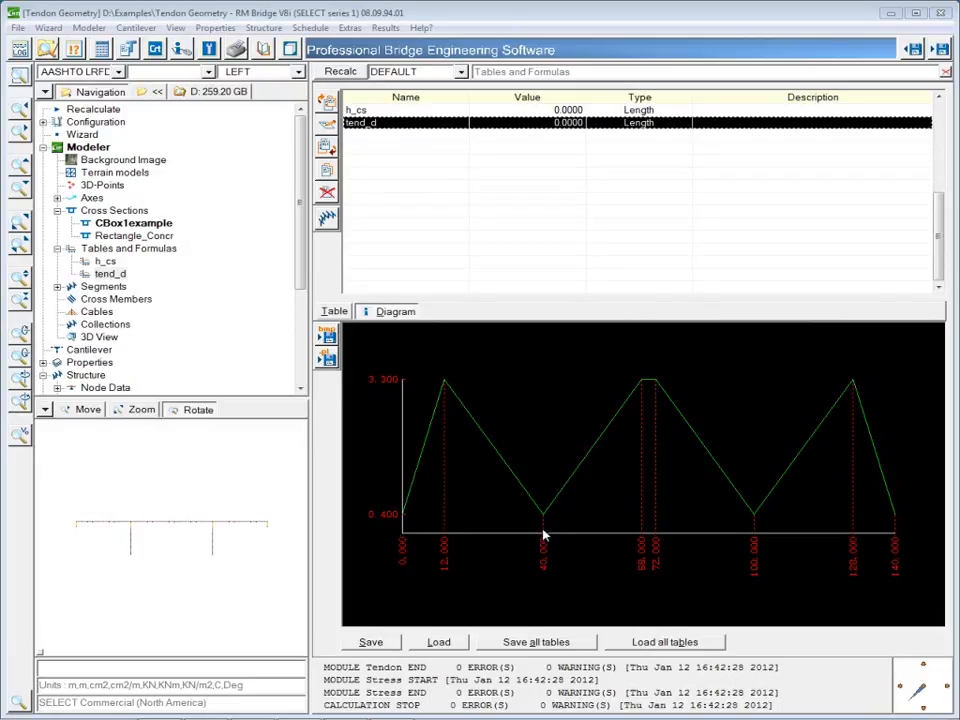
left_click(333, 311)
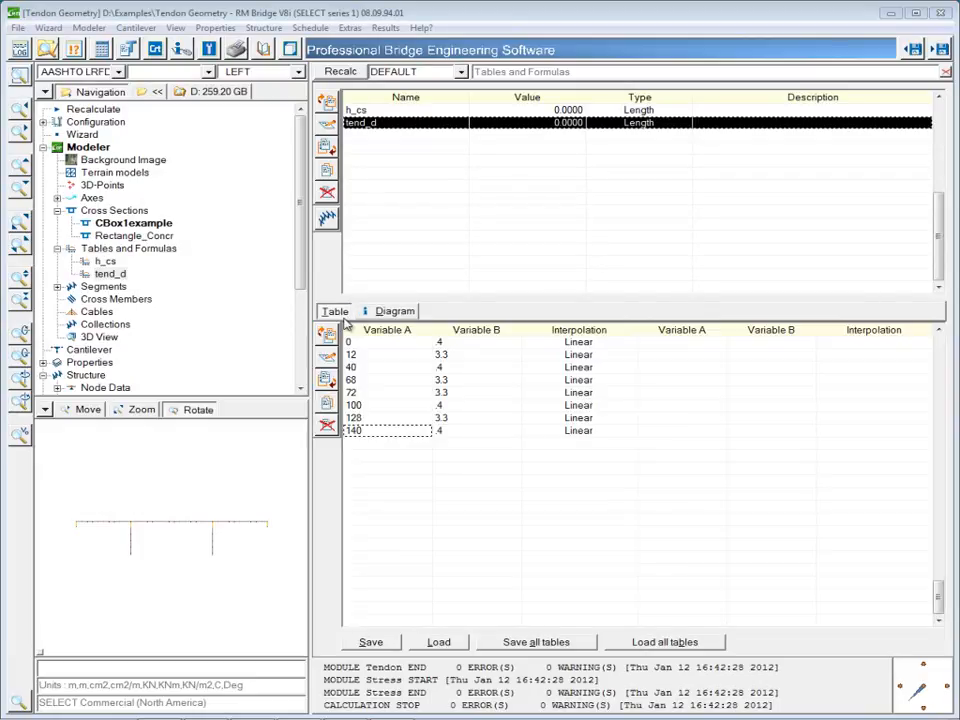
Open the points of segment MG and recalculate the segment to refresh its cross-section variables.
double_click(104, 290)
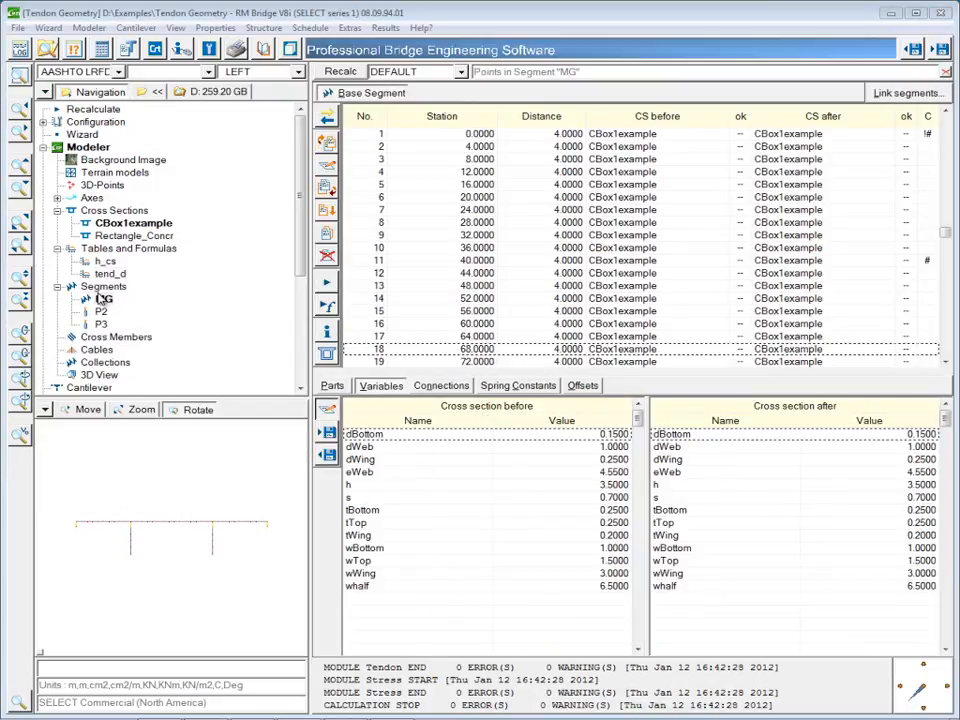
left_click(326, 324)
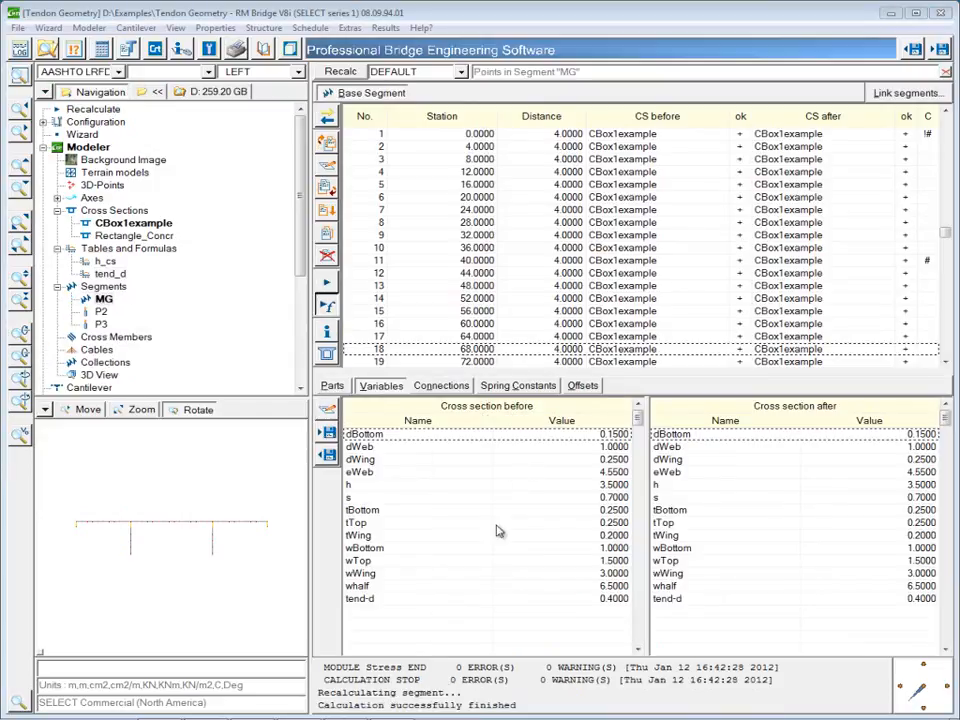
left_click(514, 561)
Assign the expression tend_d(sg) to variable tend-d for all MG segment points 1 to 36, in the cross section before and after.
left_click(508, 134)
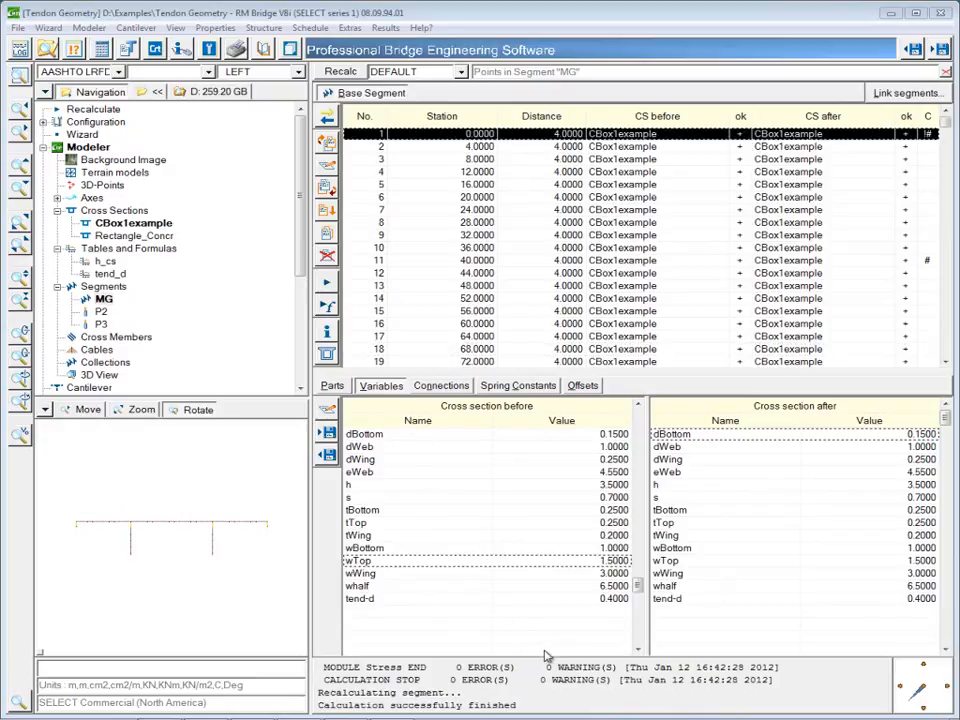
left_click(592, 599)
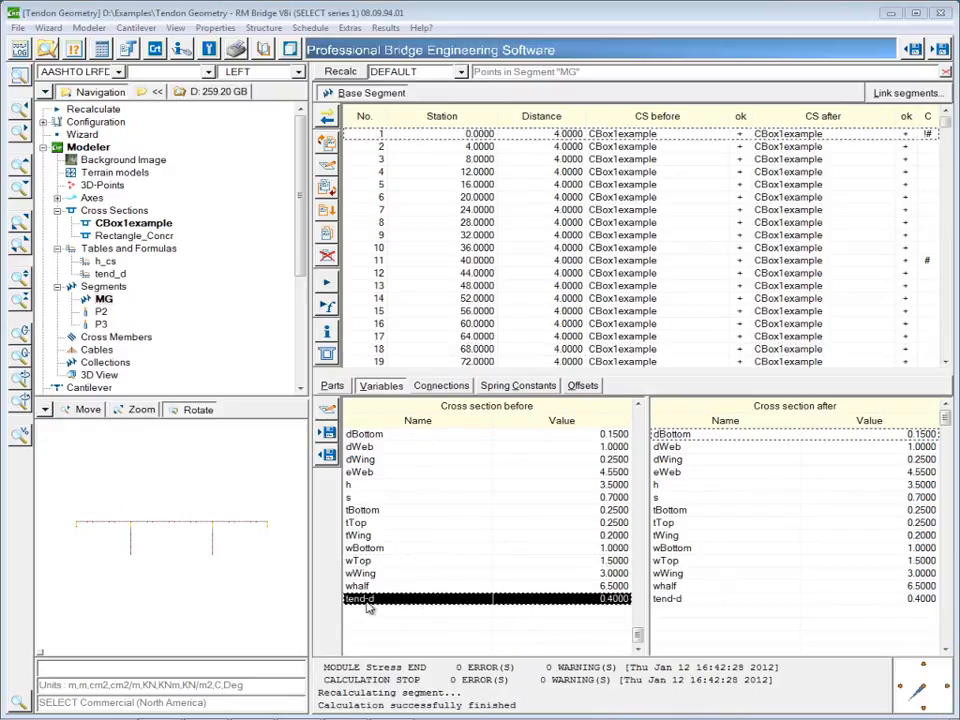
double_click(540, 600)
left_click(912, 284)
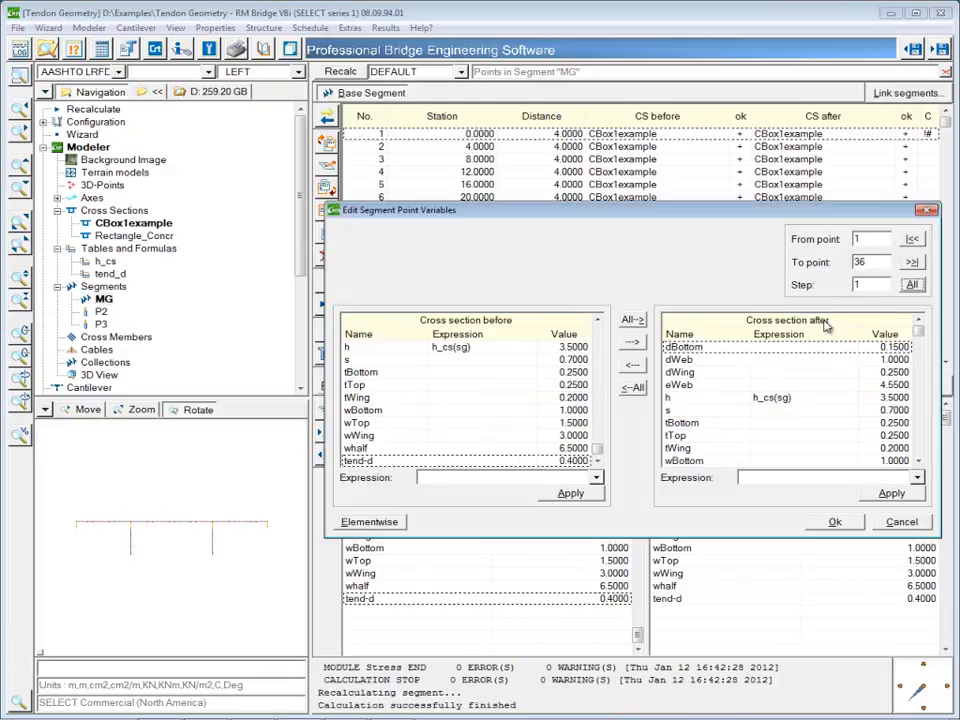
left_click(597, 477)
left_click(555, 321)
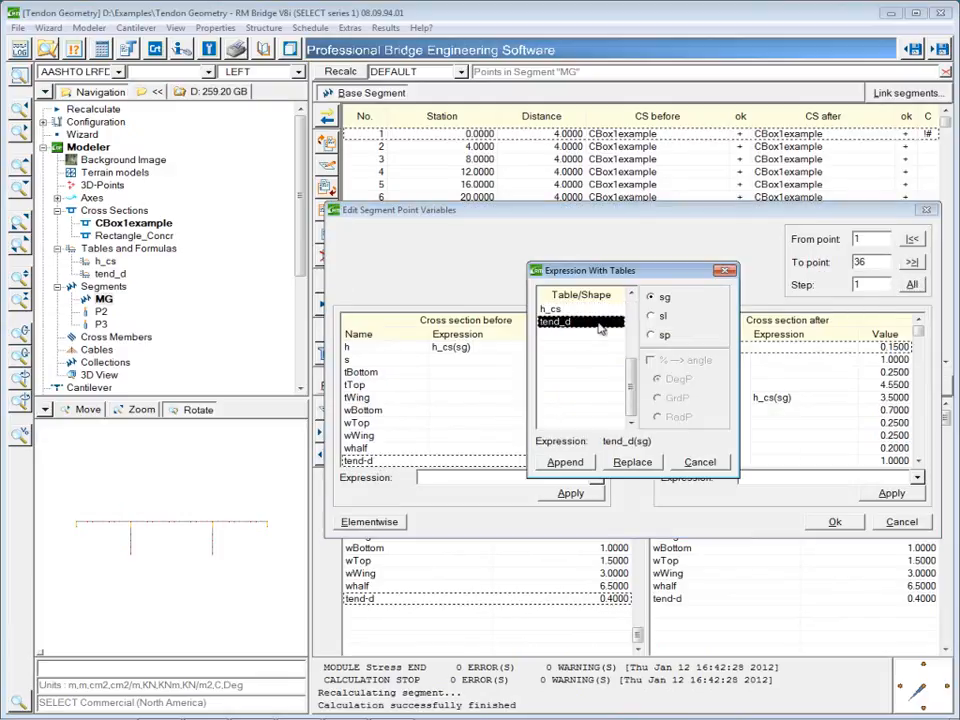
left_click(565, 462)
left_click(570, 493)
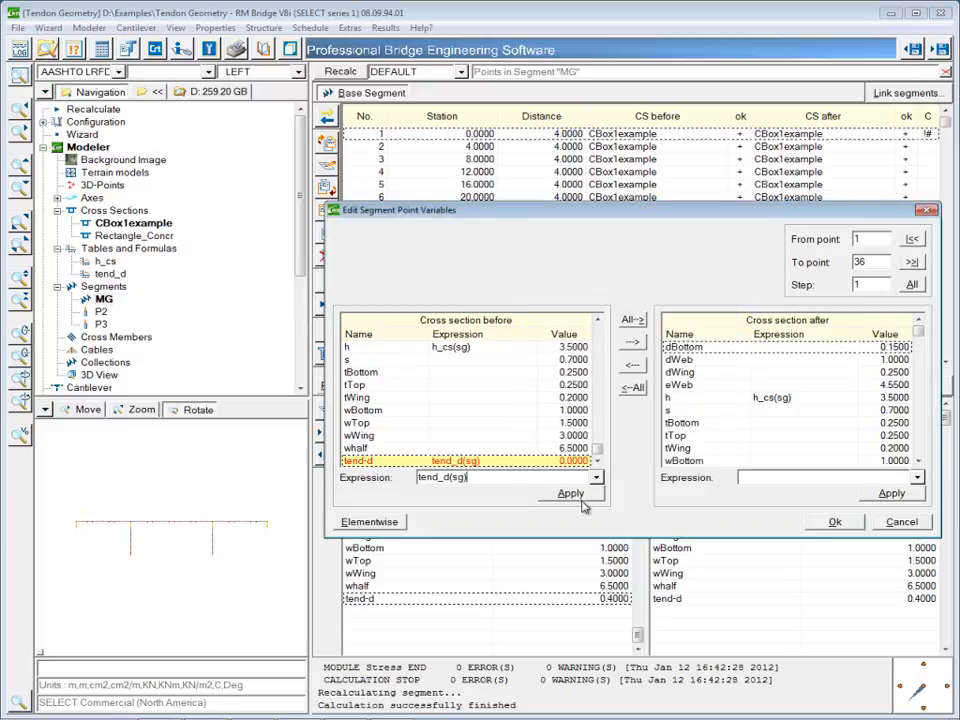
left_click(632, 342)
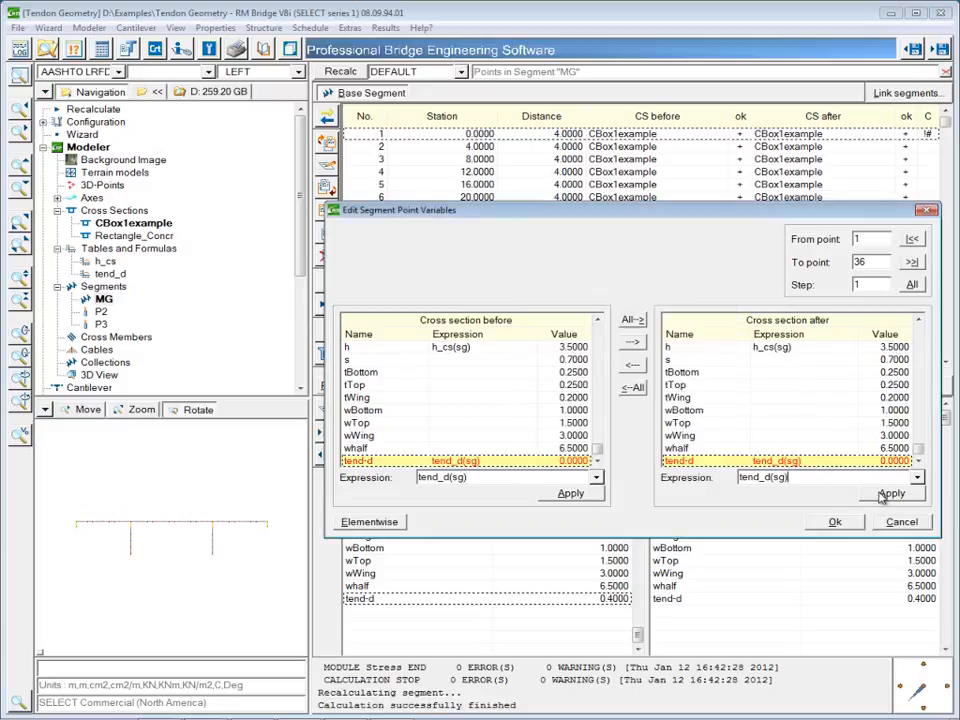
left_click(835, 522)
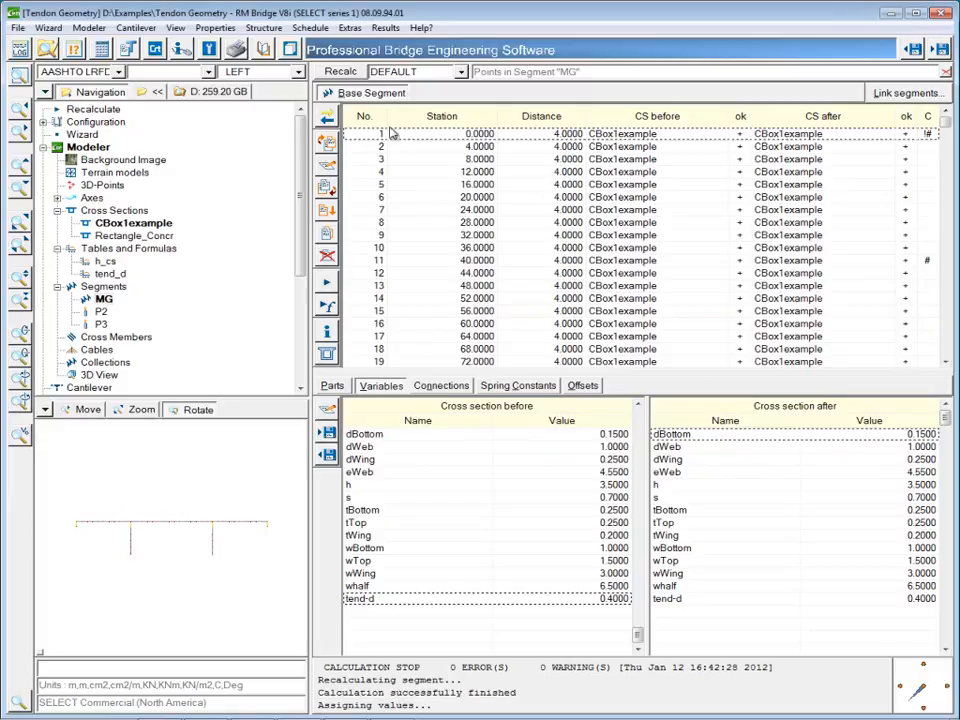
Run the project recalculation with Evaluate formulas and Create model enabled, using Keep/Overwrite Analyzer model data.
left_click(342, 73)
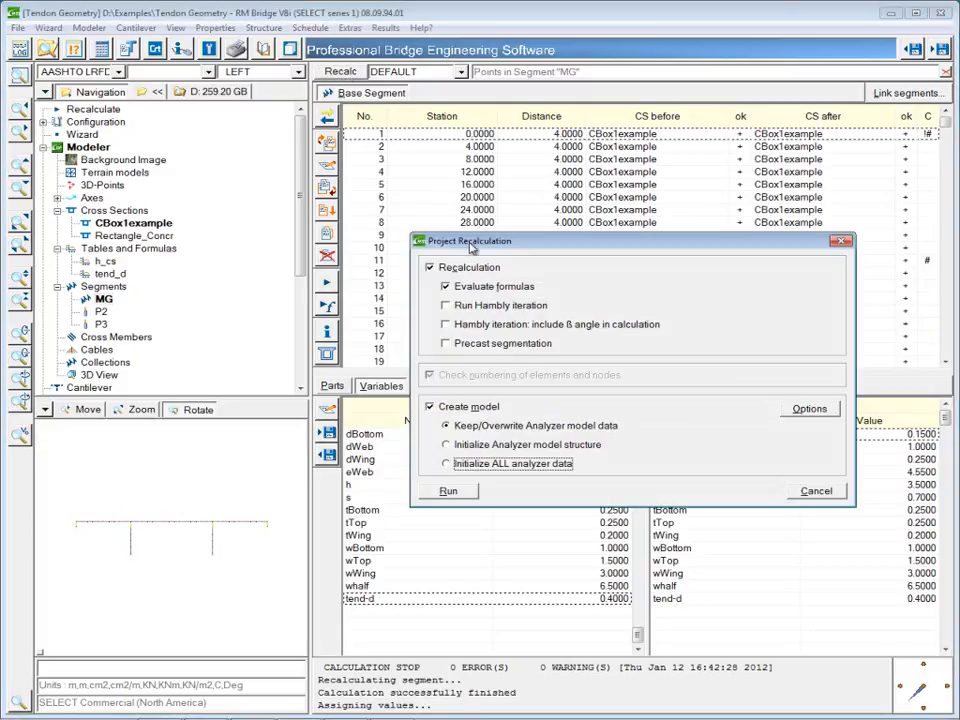
left_click(474, 408)
left_click(470, 408)
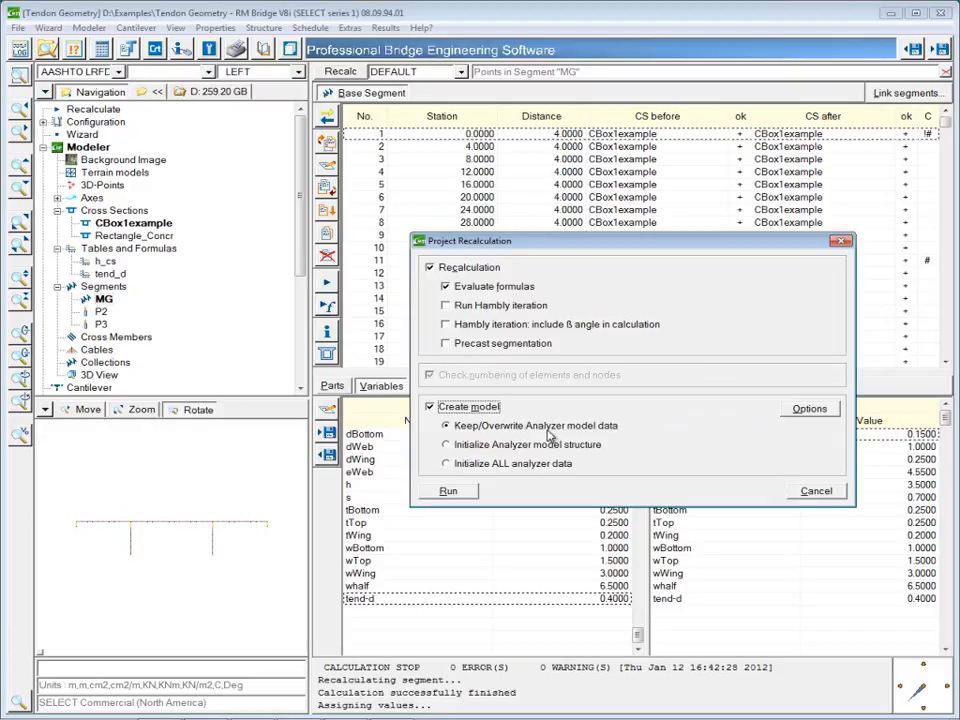
left_click(460, 495)
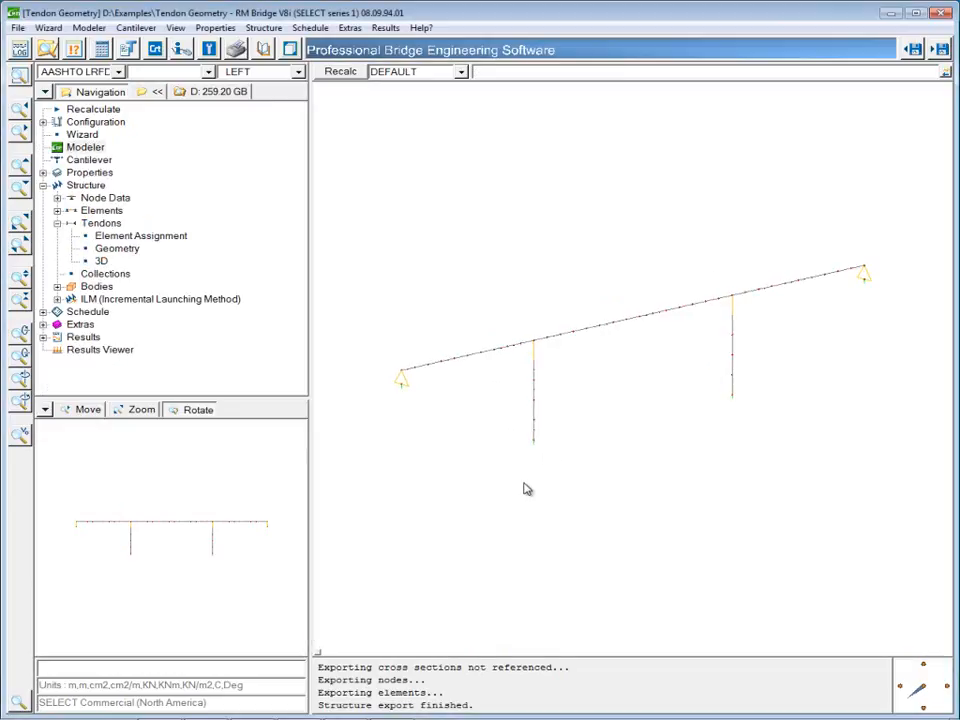
Create internal tendon 101 in the tendon Element Assignment with Master profile geometry and an AASHTO_LRFD material.
left_click(135, 236)
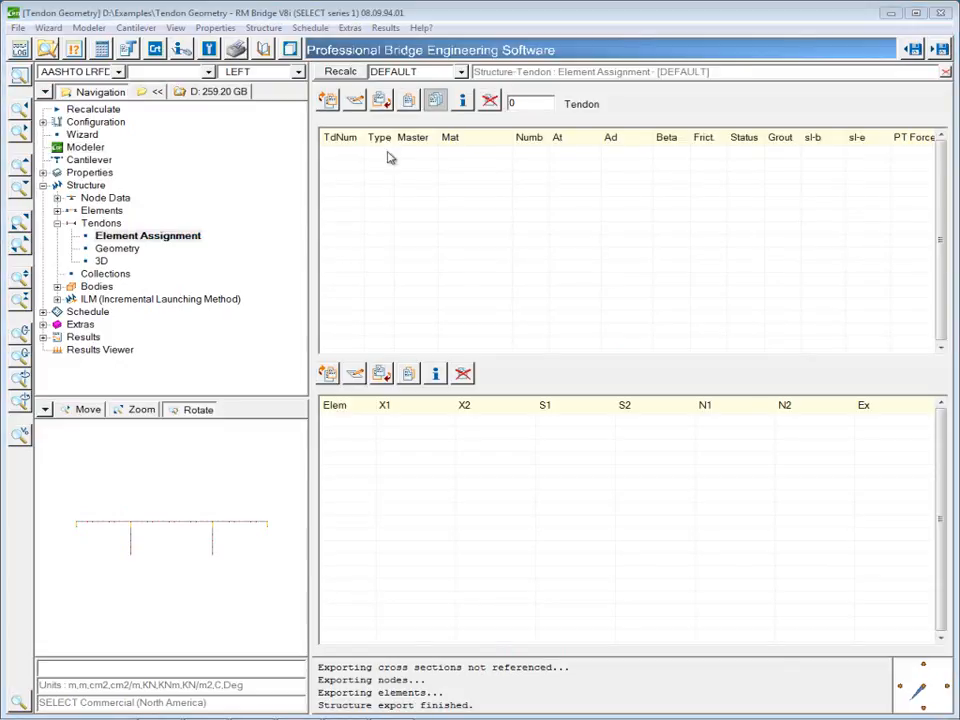
left_click(383, 103)
type("101")
double_click(654, 203)
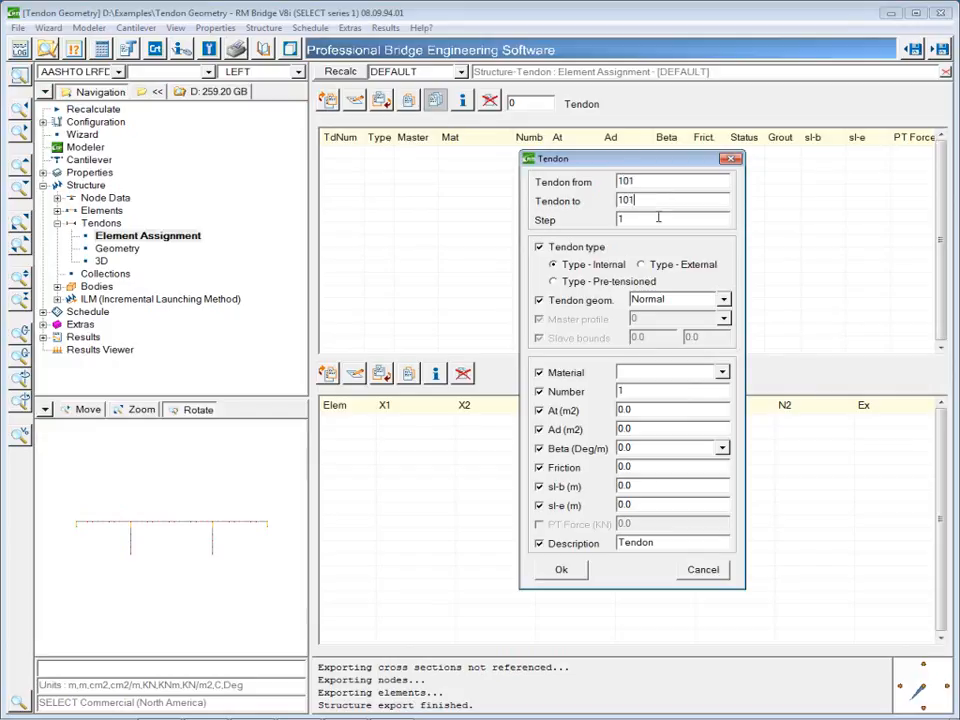
type("101")
left_click(723, 299)
left_click(606, 342)
left_click(636, 449)
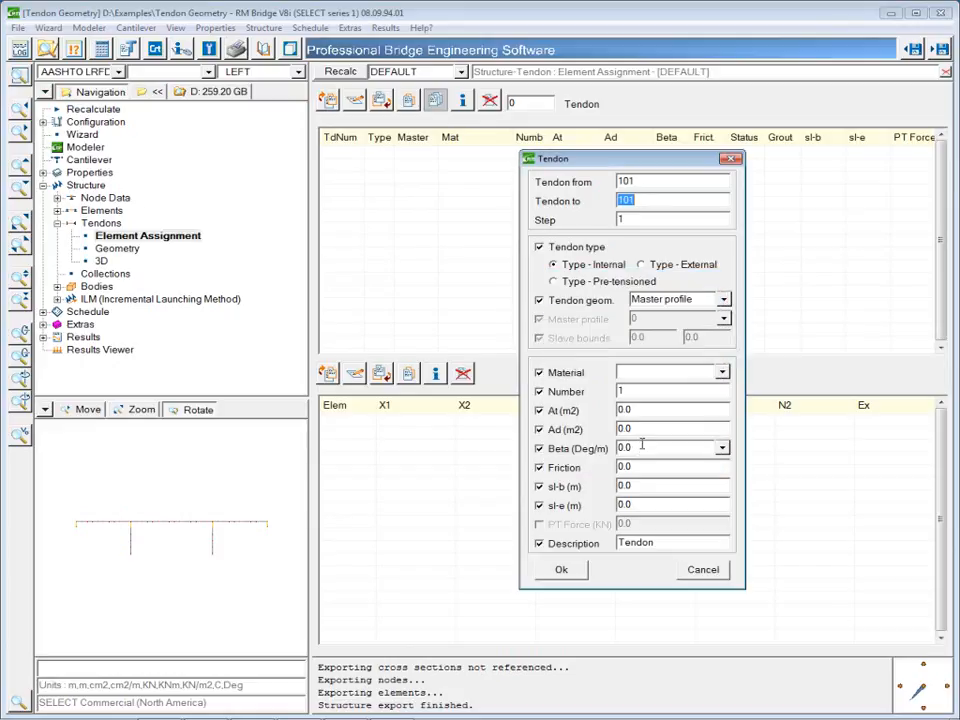
left_click(722, 373)
left_click(604, 332)
left_click(631, 482)
left_click(572, 570)
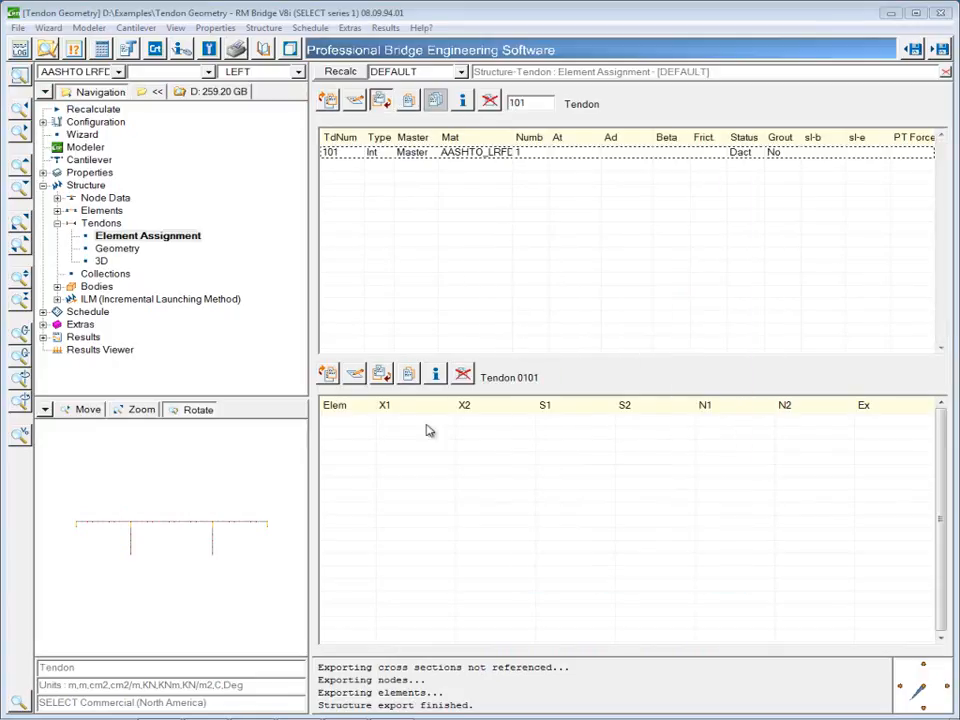
Assign elements 101 to 135 with step 1 to tendon 101.
left_click(380, 373)
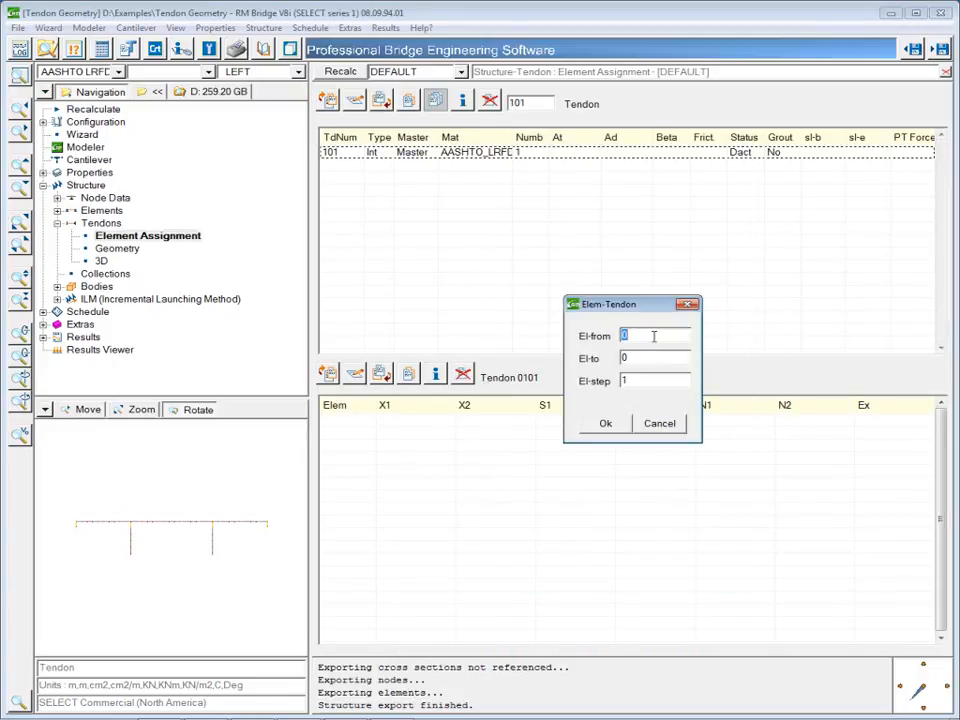
type("101")
key("Tab")
type("1355")
key("BackSpace")
left_click(615, 425)
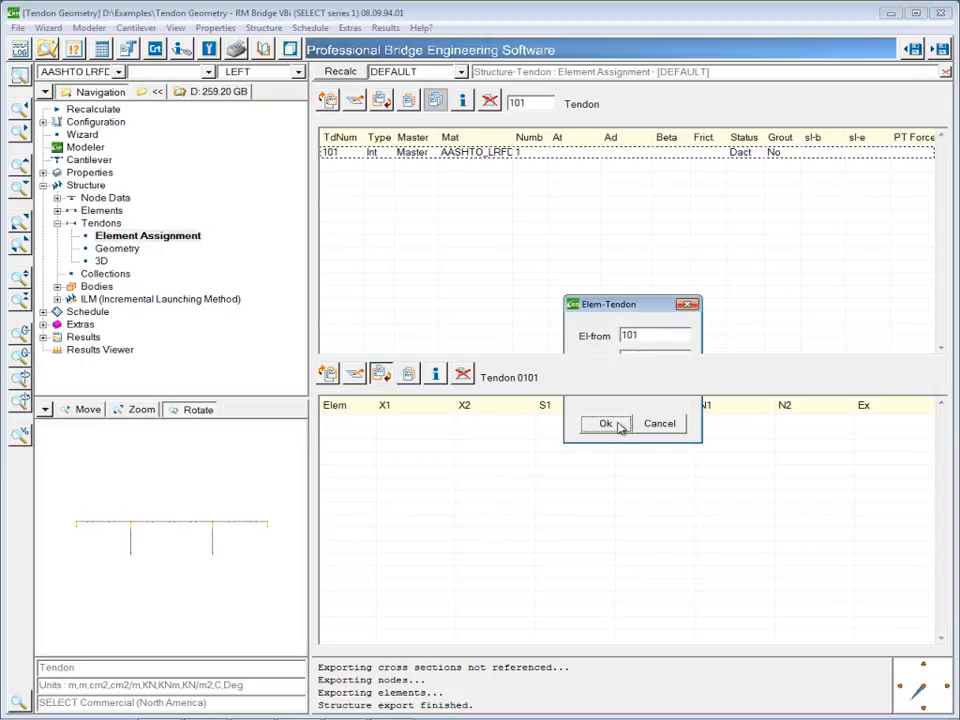
Add a Normal tendon 101 geometry point at element 101, relative to CS point TP-L from Tendon-Pts, with Alpha1 and Alpha2 set to Free.
left_click(119, 249)
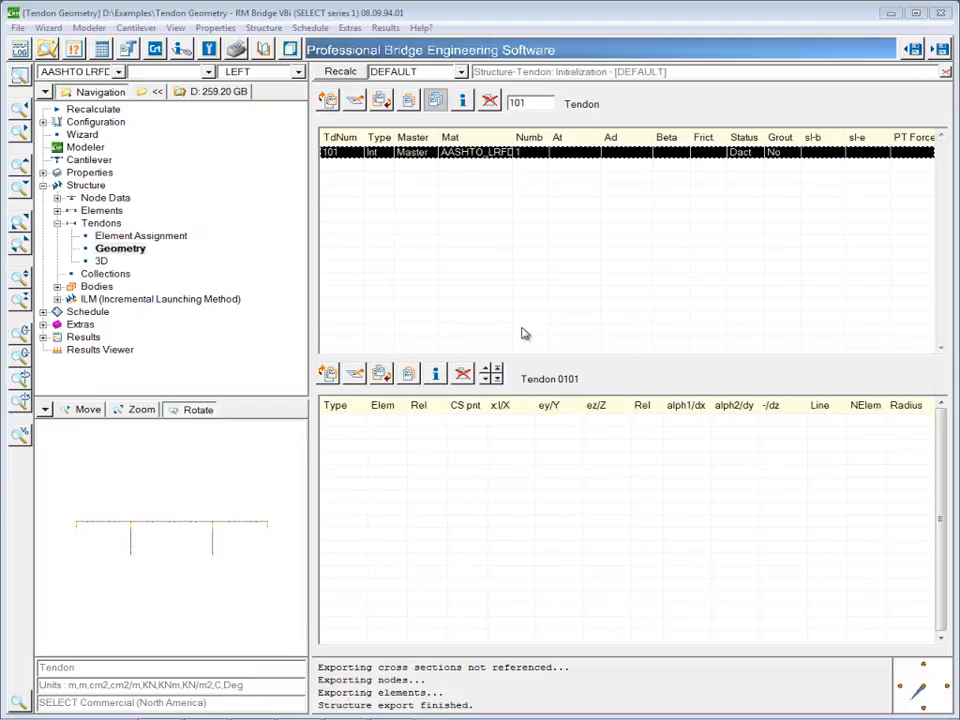
left_click(381, 374)
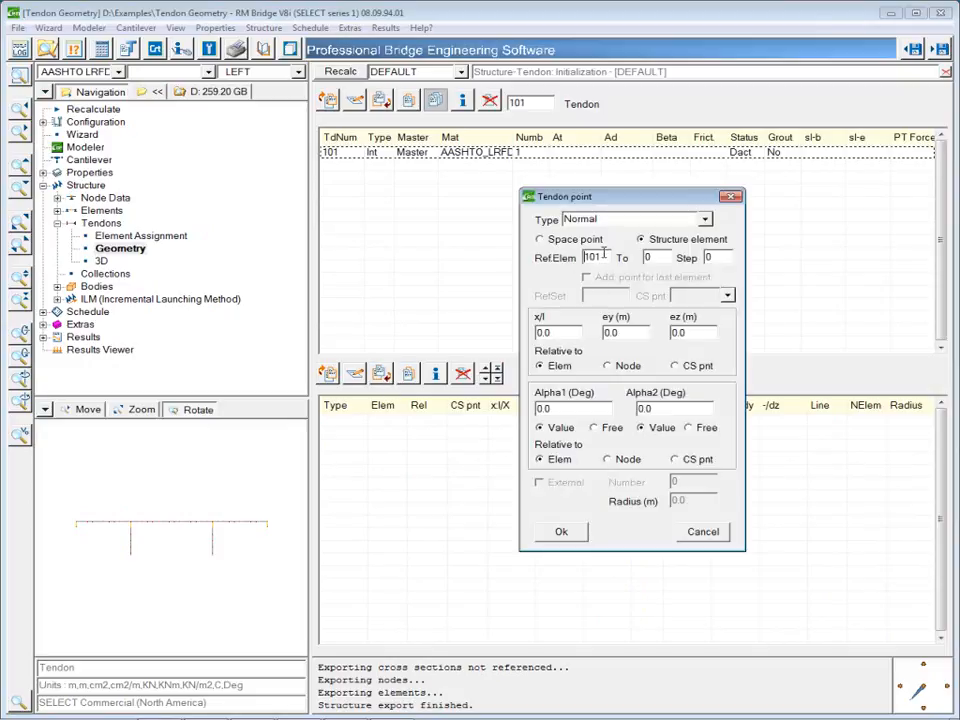
left_click(684, 367)
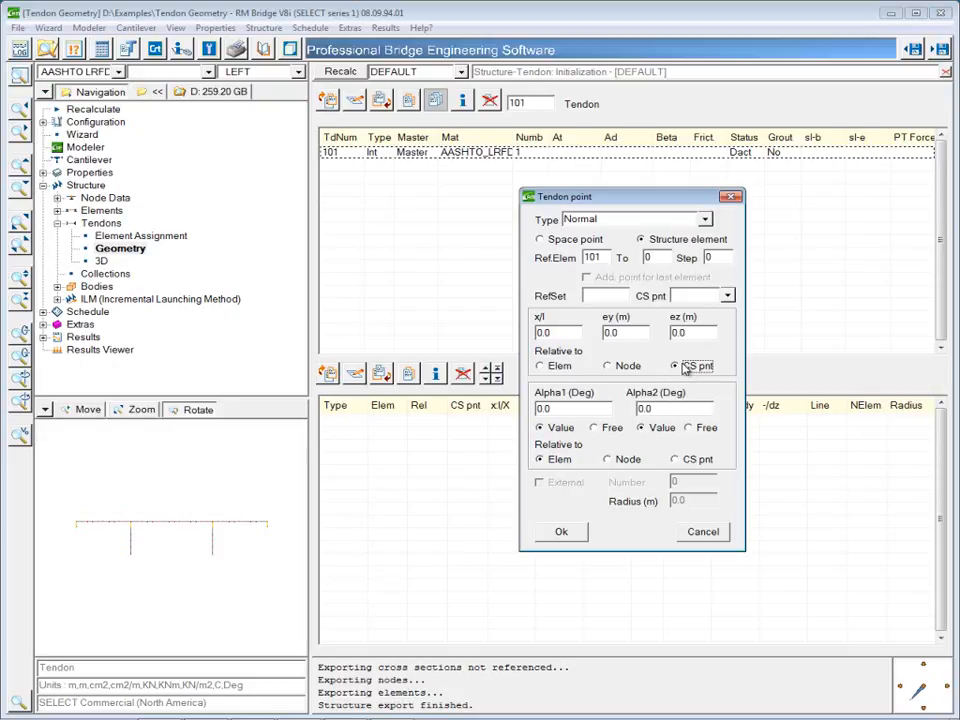
left_click(728, 298)
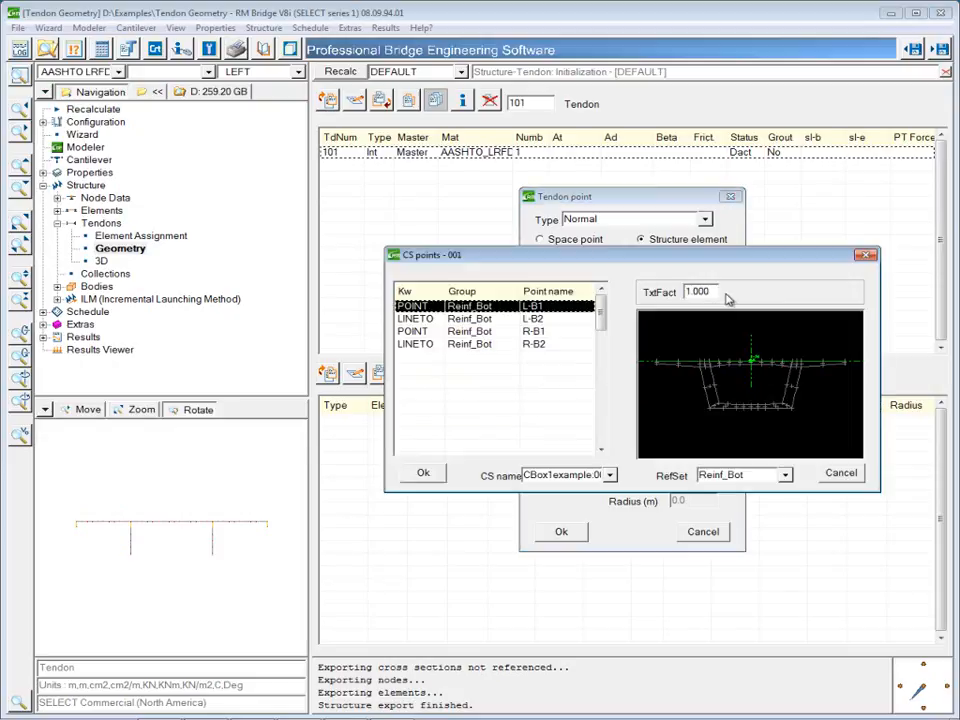
left_click(786, 476)
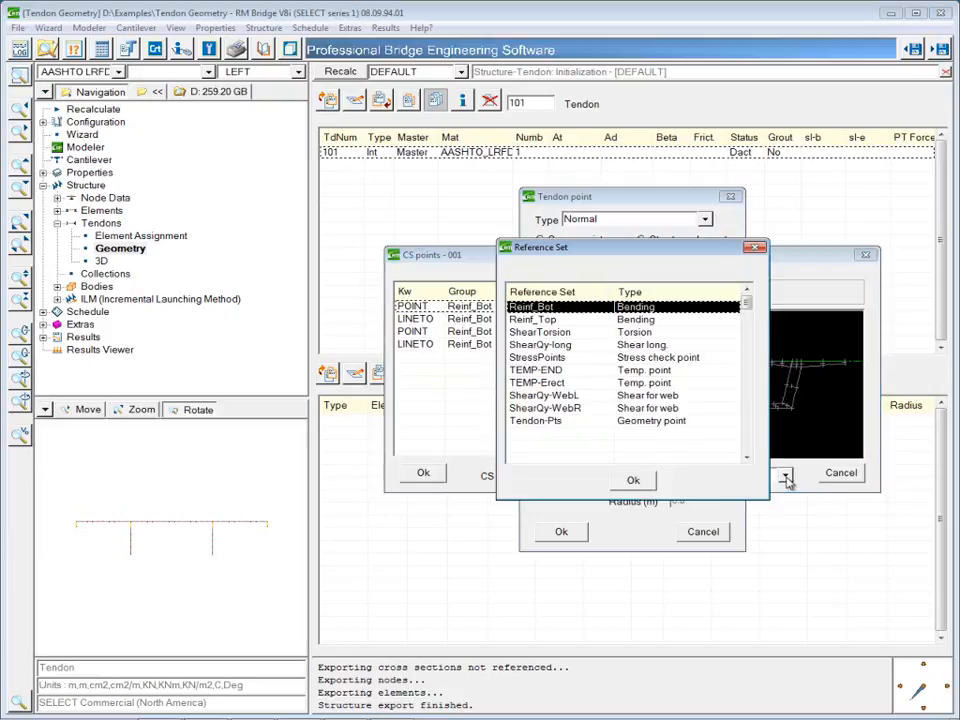
left_click(633, 421)
left_click(636, 479)
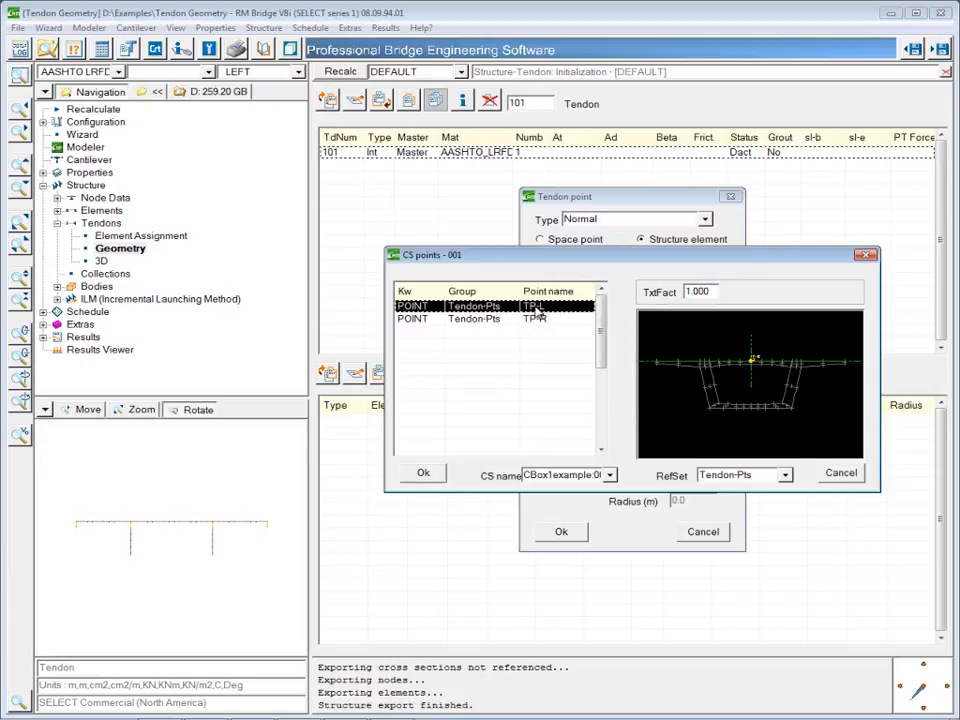
left_click(418, 474)
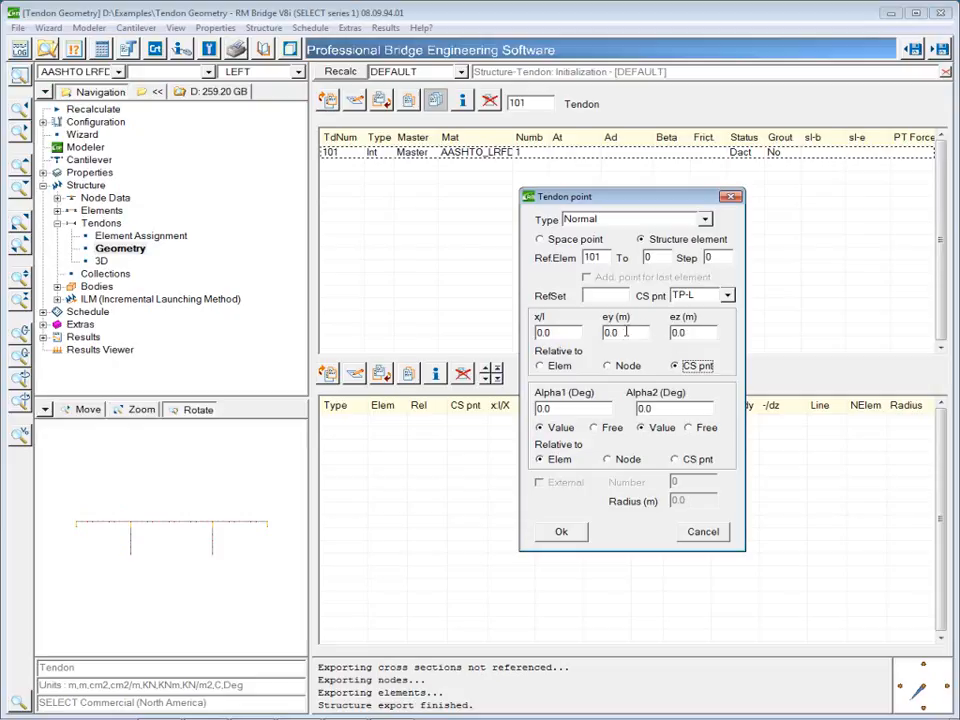
left_click(610, 430)
left_click(703, 429)
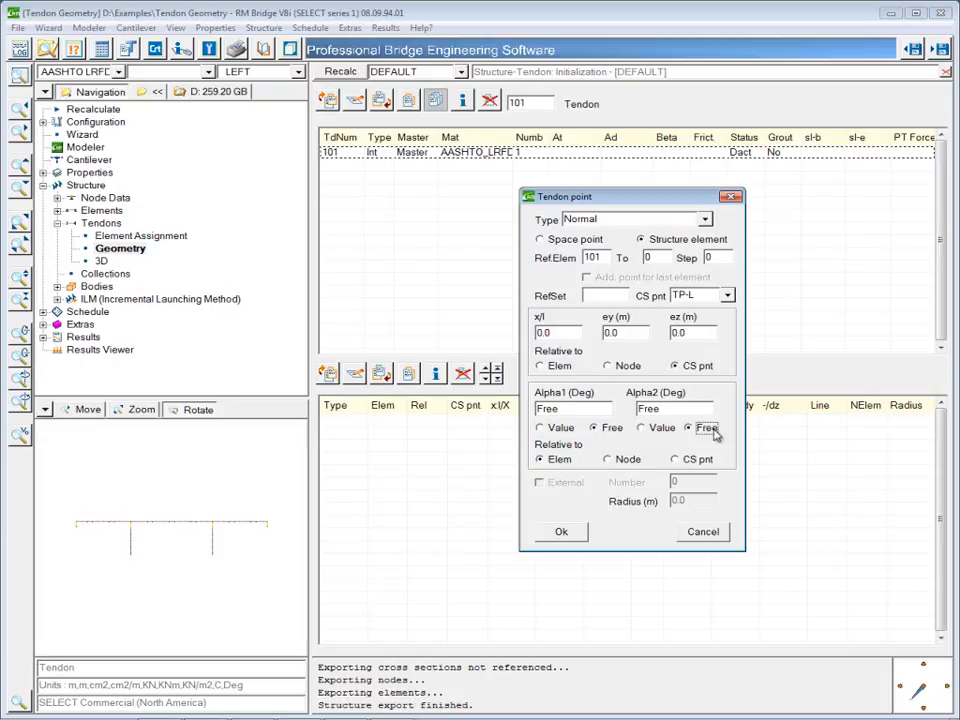
left_click(560, 535)
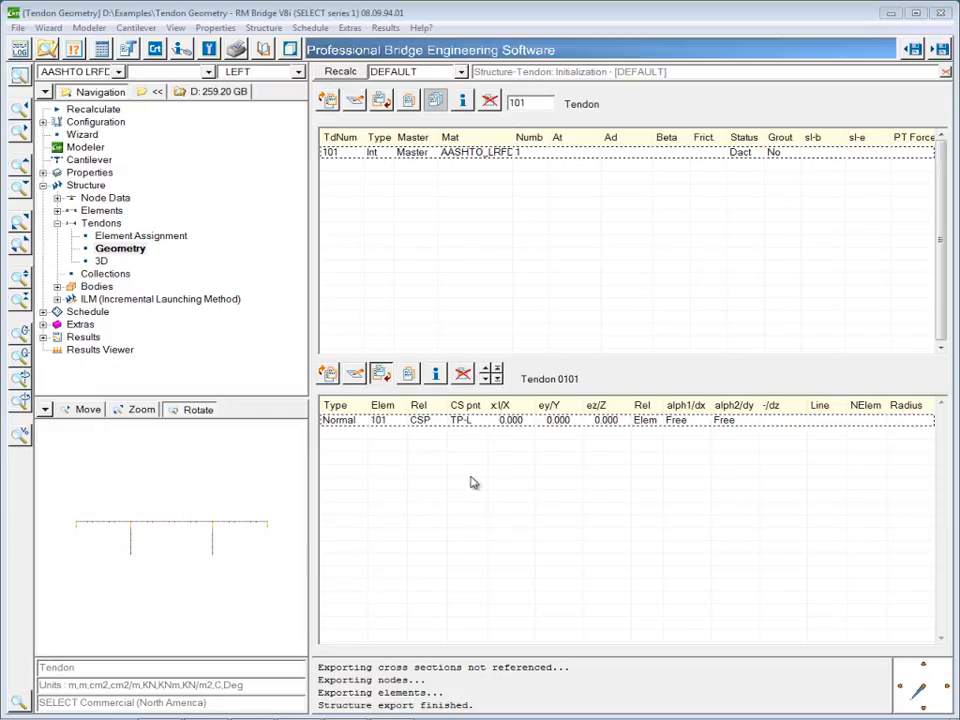
Copy the tendon point to reference elements 104 and 111, keeping the TP-L reference and free angles.
left_click(410, 376)
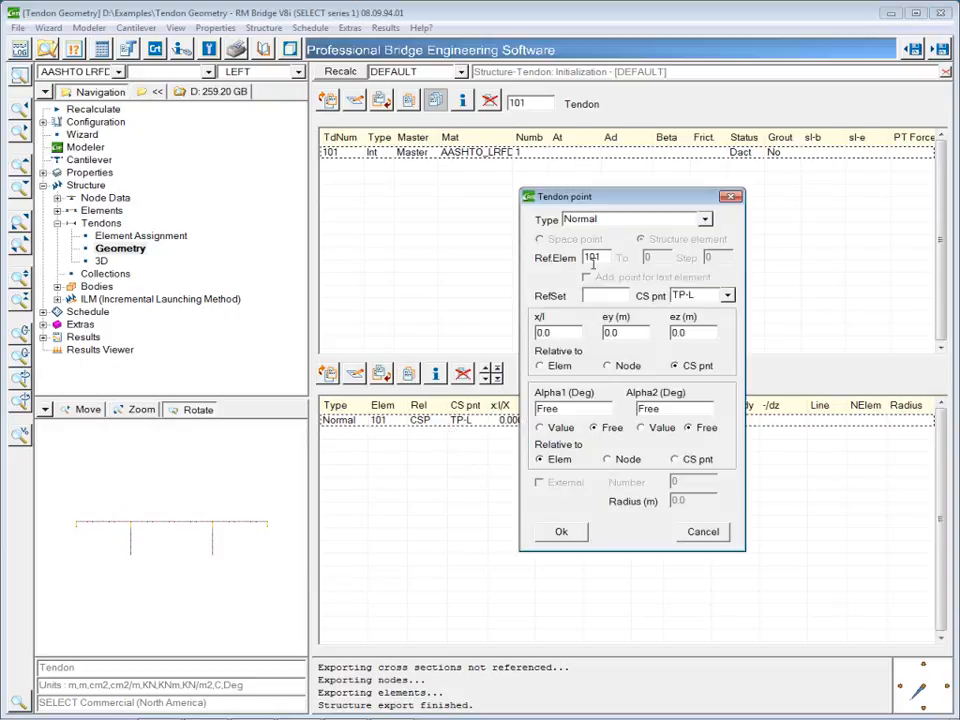
double_click(591, 257)
type("104")
left_click(561, 531)
left_click(408, 376)
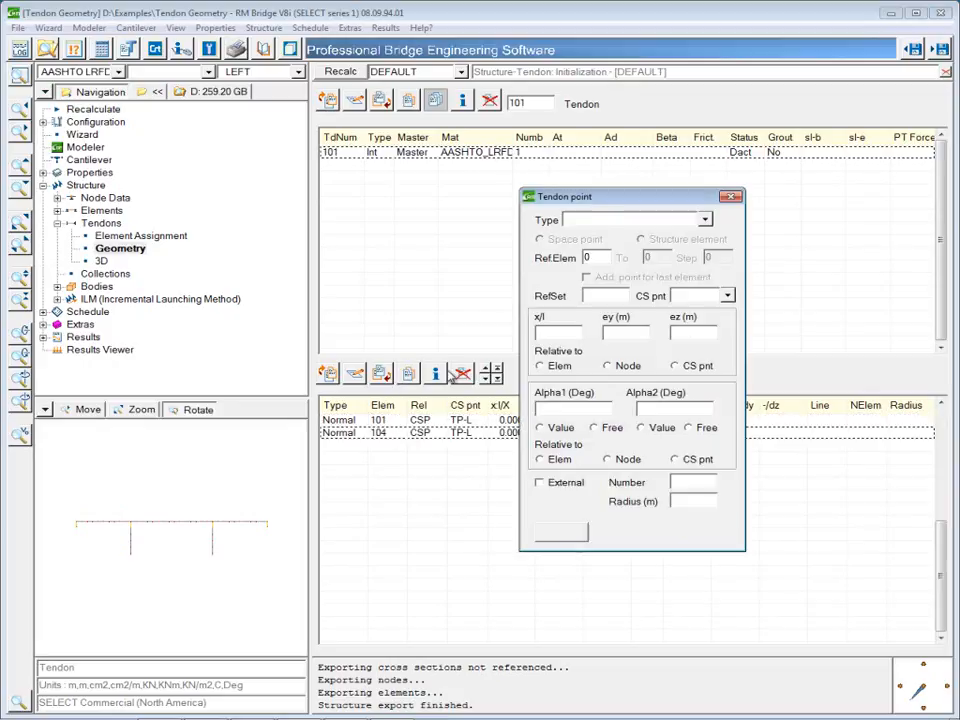
double_click(592, 257)
type("111")
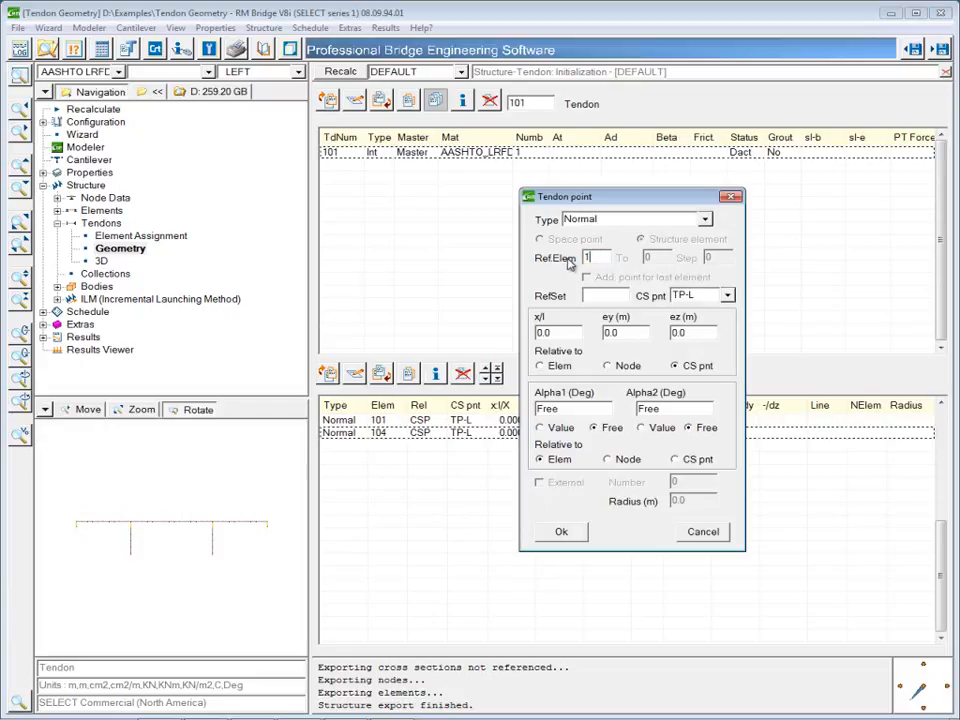
left_click(561, 531)
Copy the last tendon point to reference element 118 with x/l set to 0.5.
left_click(436, 375)
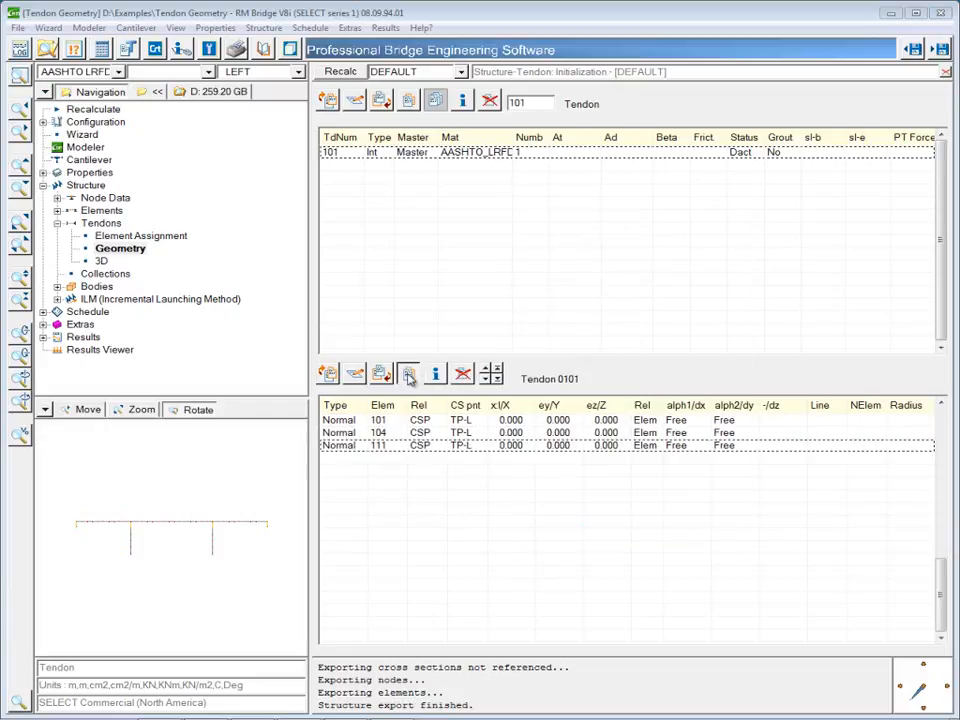
left_click_drag(604, 256, 562, 262)
type("118")
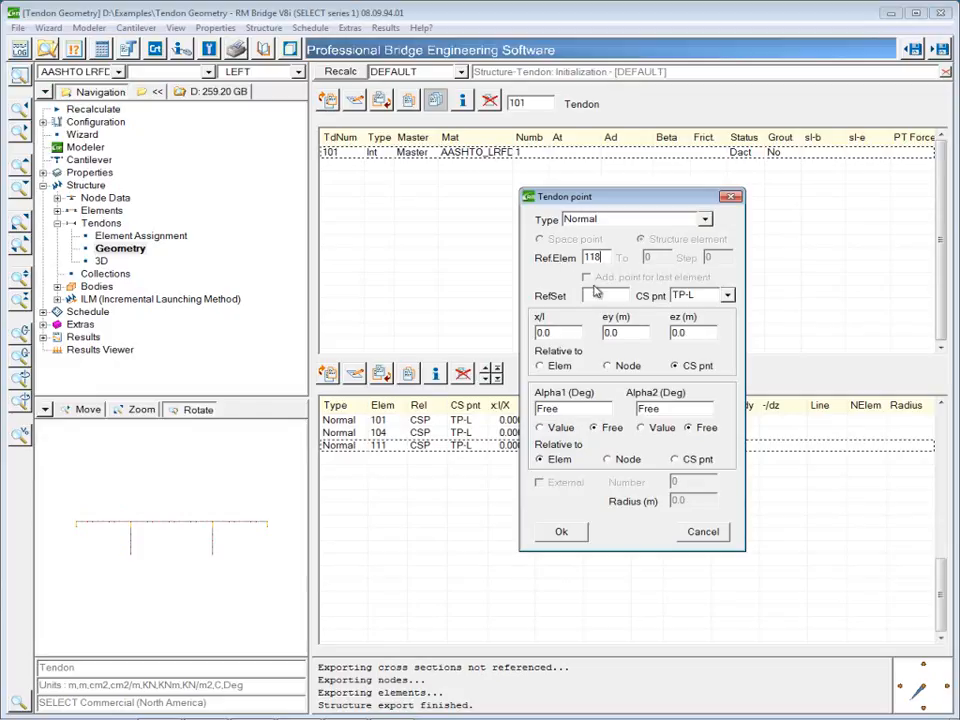
double_click(564, 333)
type(".5")
left_click(562, 533)
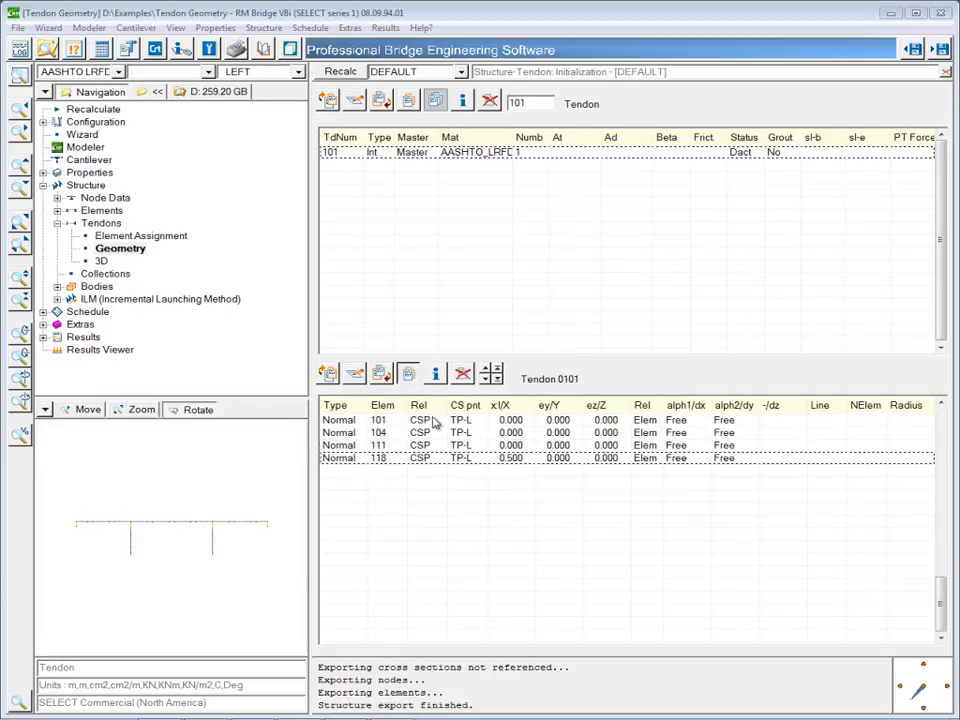
Copy the element 118 tendon point to reference elements 126 and 133.
left_click(408, 374)
double_click(591, 257)
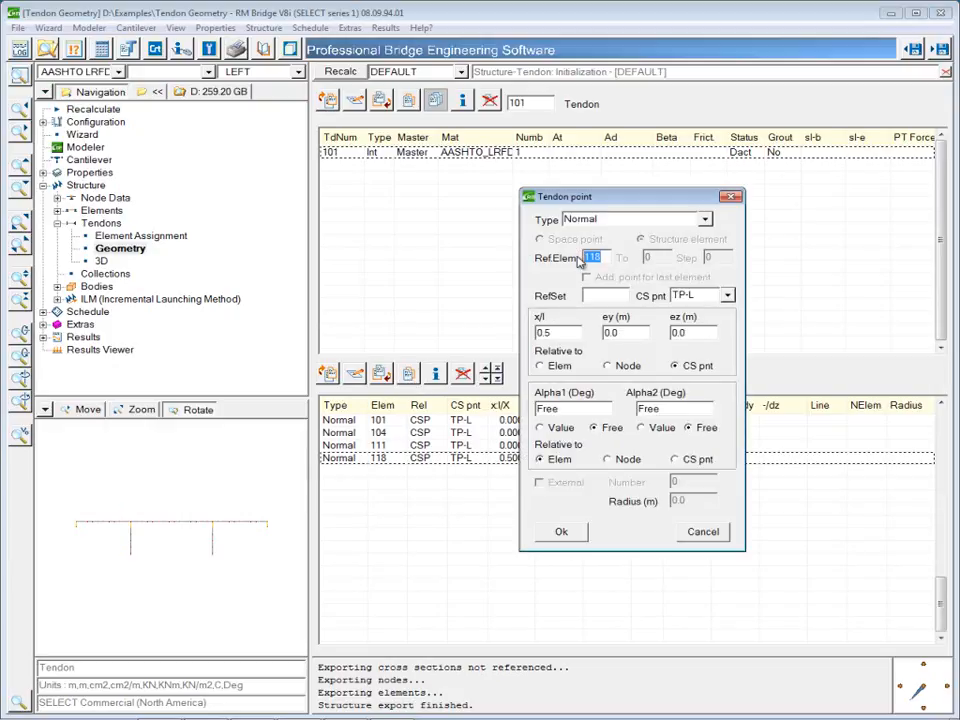
type("126")
left_click(561, 531)
left_click(408, 374)
double_click(591, 257)
type("133")
left_click(561, 531)
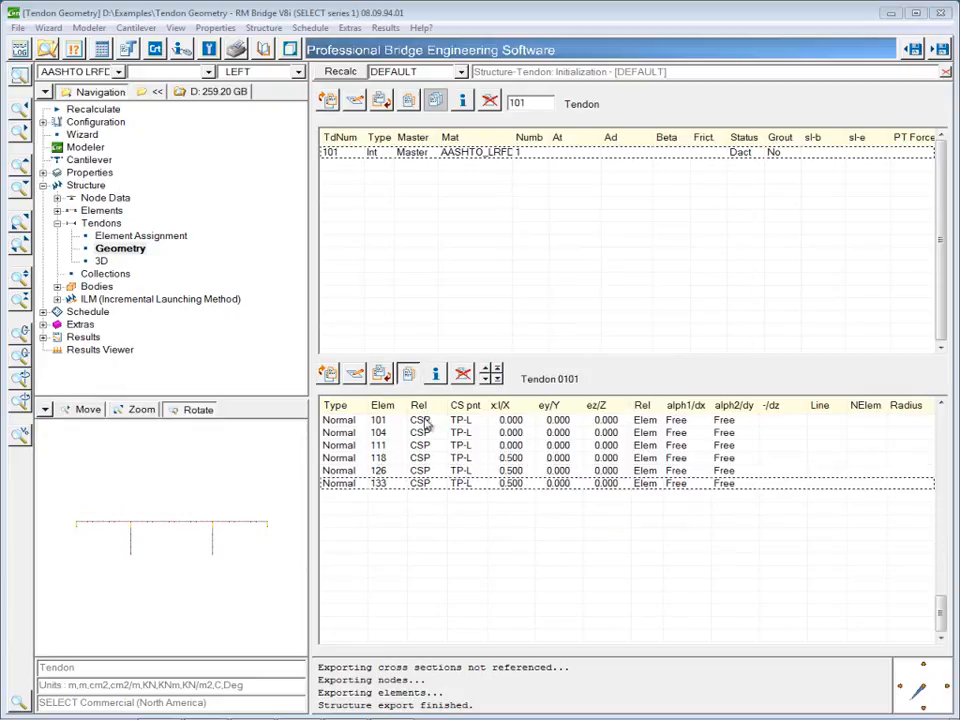
Copy the last tendon point to reference element 135 with x/l set to 1.
left_click(408, 374)
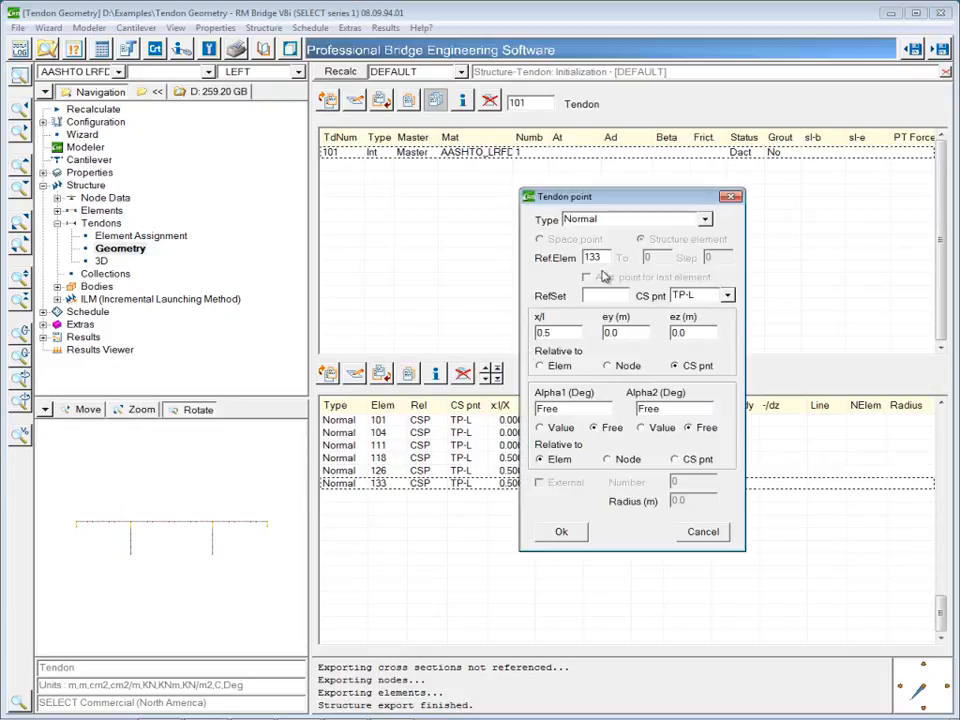
left_click_drag(604, 257, 583, 261)
type("135")
left_click(541, 333)
double_click(564, 332)
type("1")
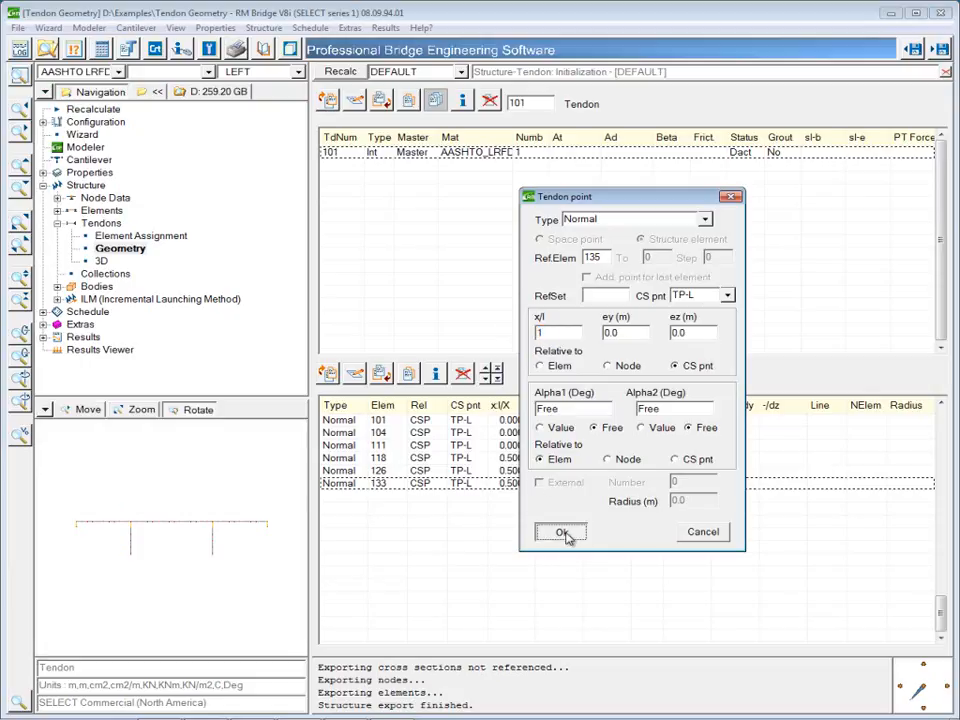
left_click(562, 533)
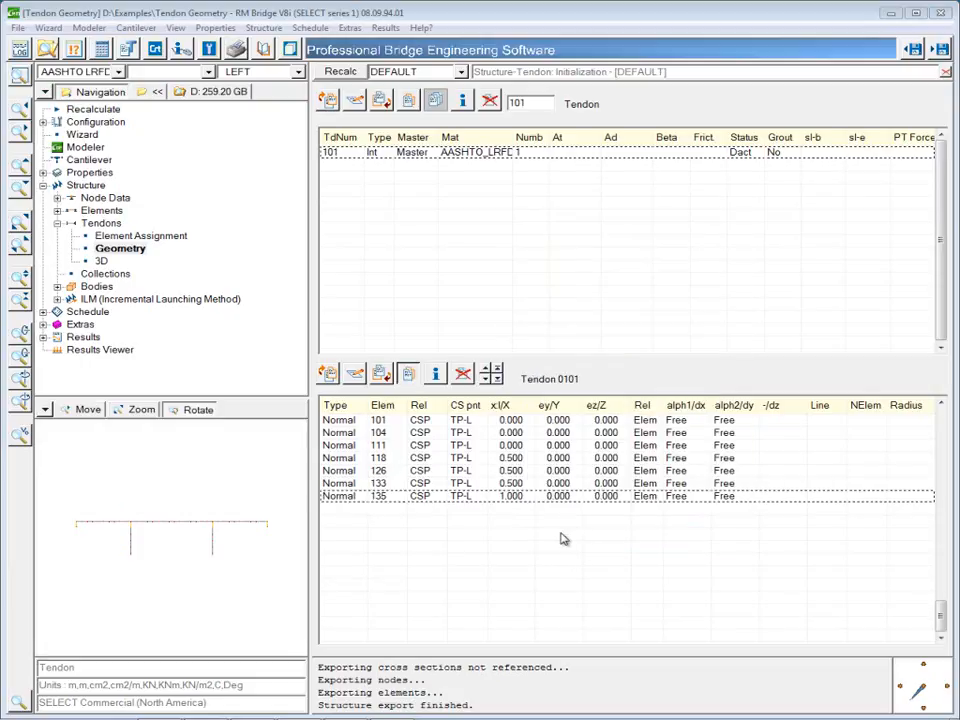
Set x/l to 0 for the tendon points at elements 126 and 133.
double_click(511, 472)
double_click(560, 332)
type("0")
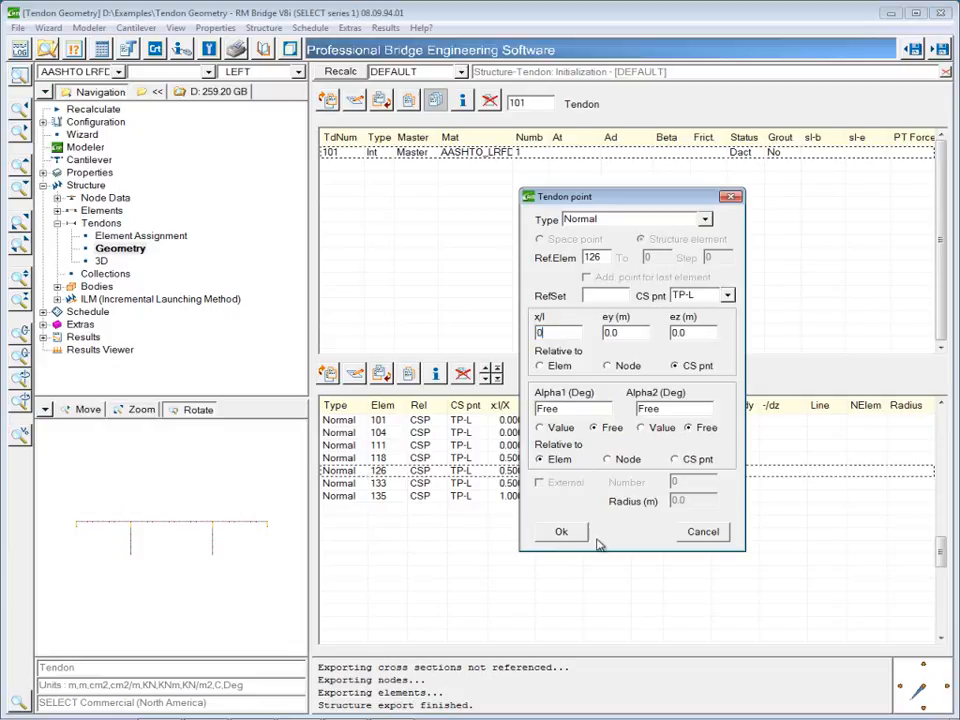
left_click(575, 532)
double_click(522, 484)
double_click(560, 333)
type("0")
left_click(561, 531)
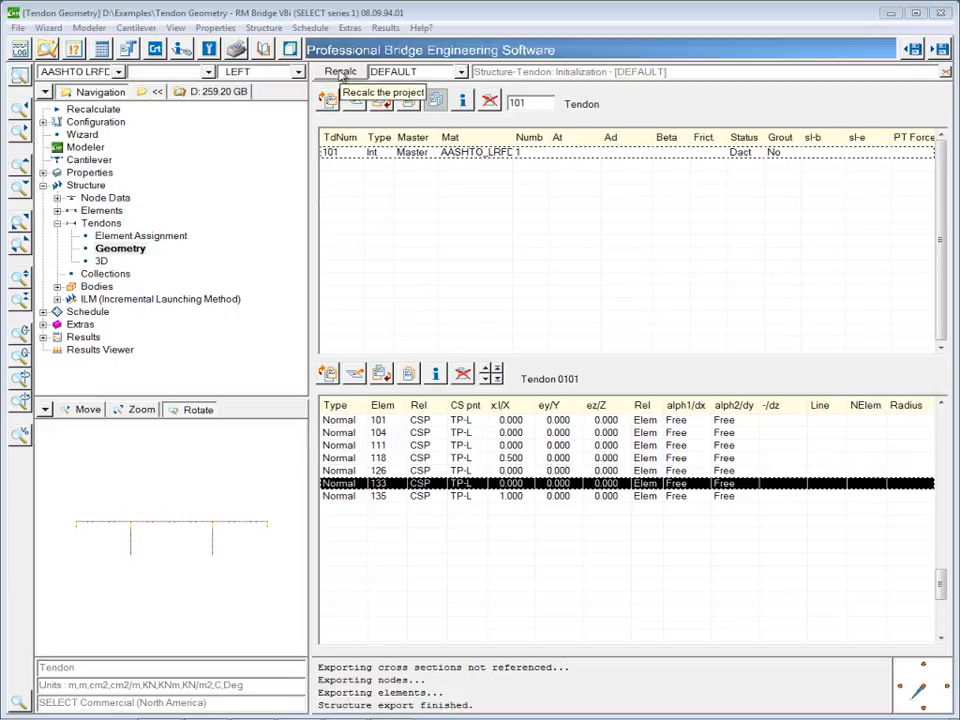
Recalculate the project with Cross-section calculation and Structure check enabled.
left_click(340, 74)
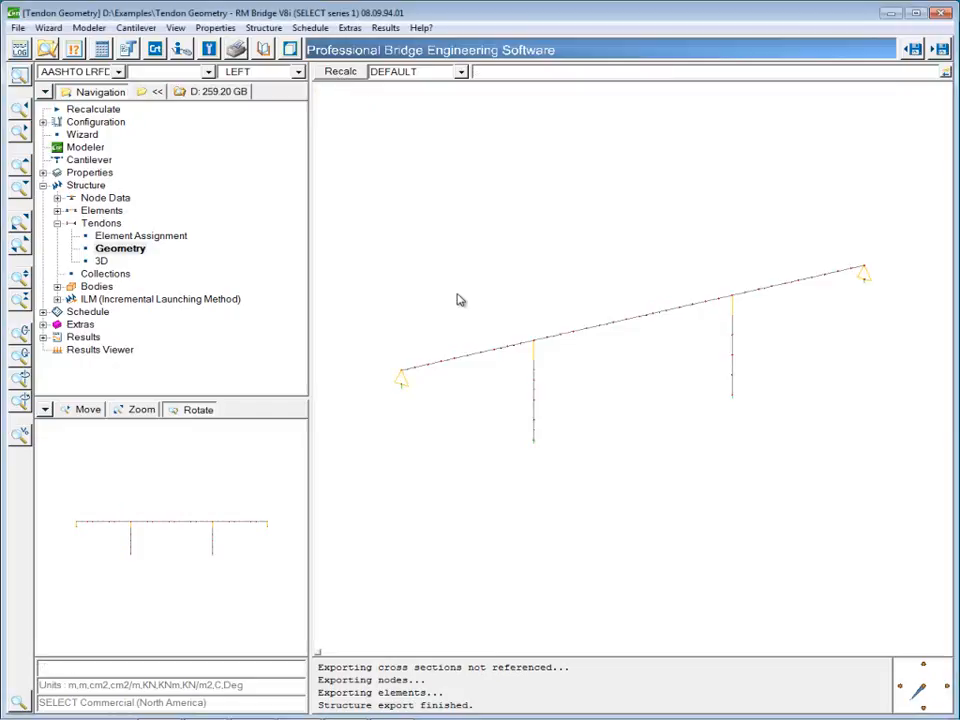
left_click(340, 74)
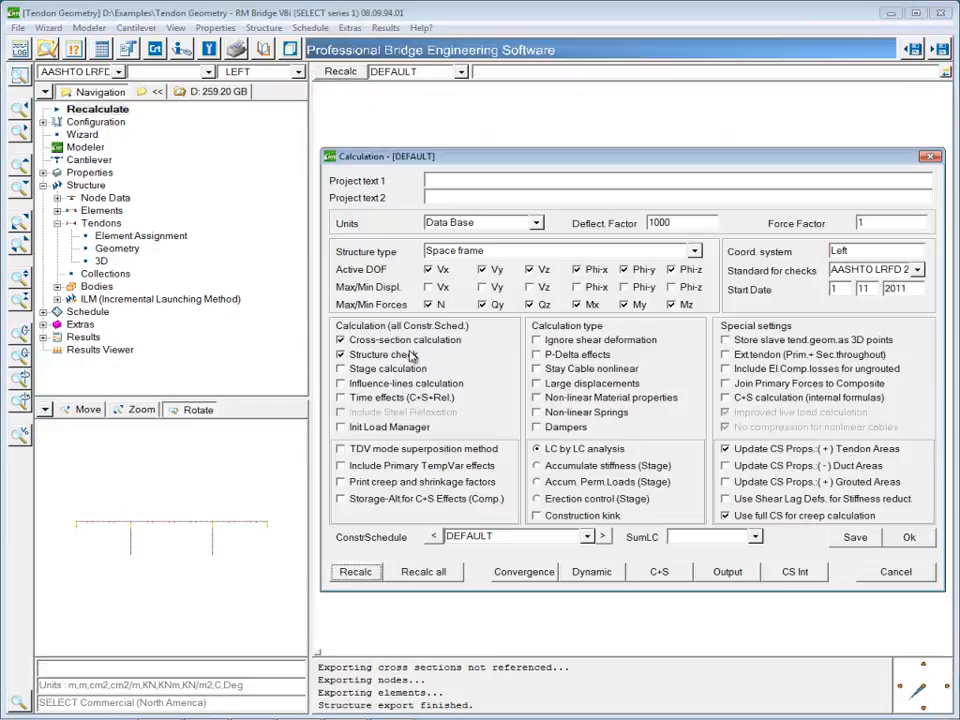
left_click(358, 573)
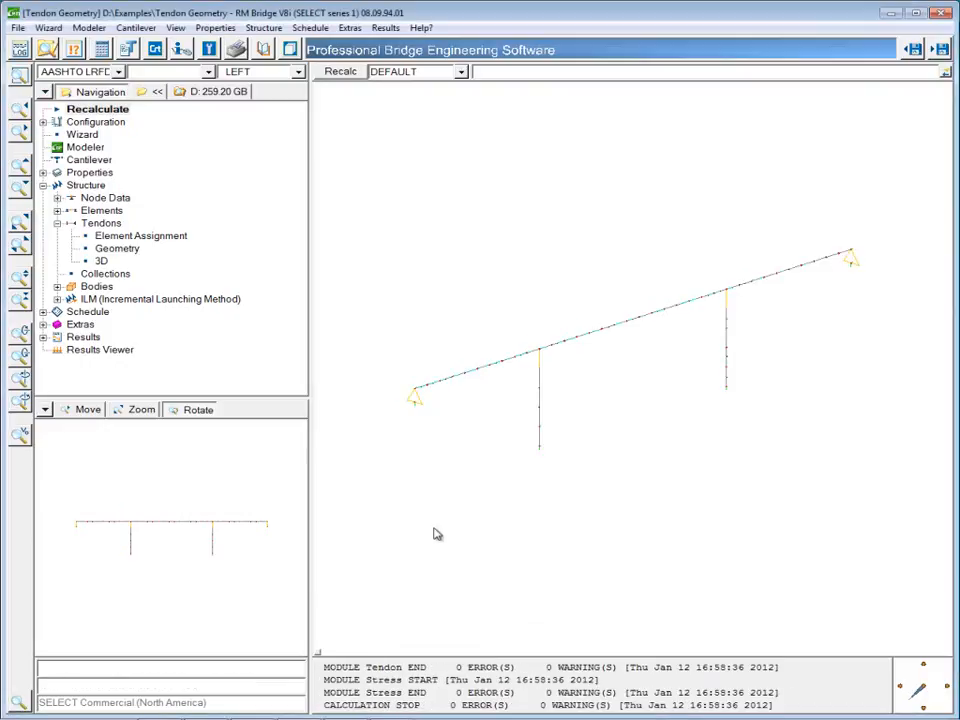
Turn off drawing of cross sections and element bodies, and inspect the tendon profile along the bridge from the side and in 3D.
right_click(396, 274)
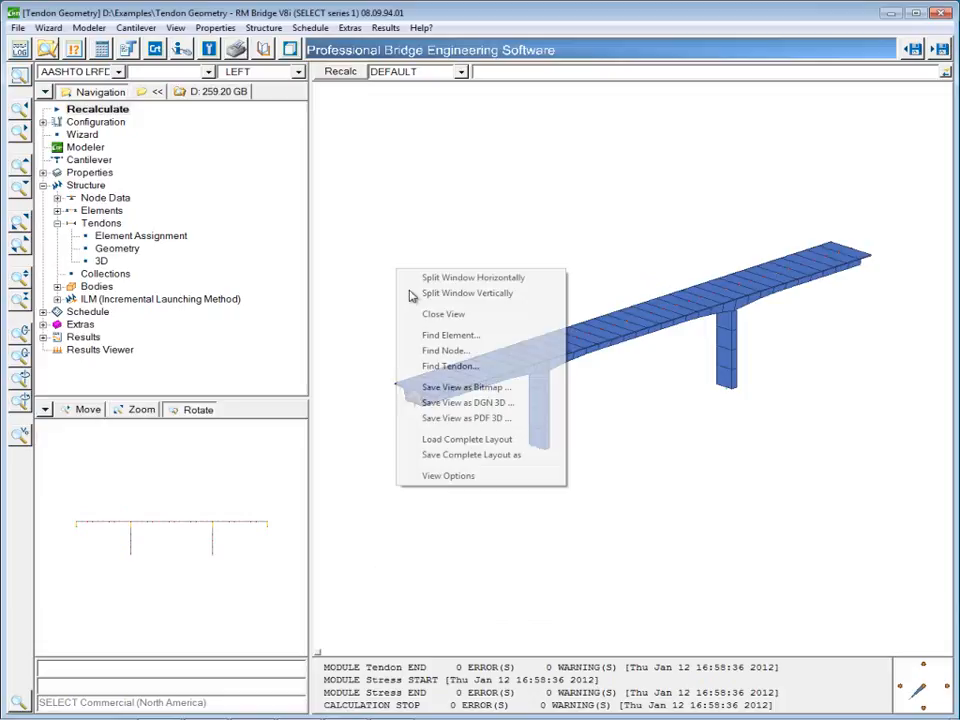
left_click(448, 476)
left_click(536, 397)
left_click(399, 397)
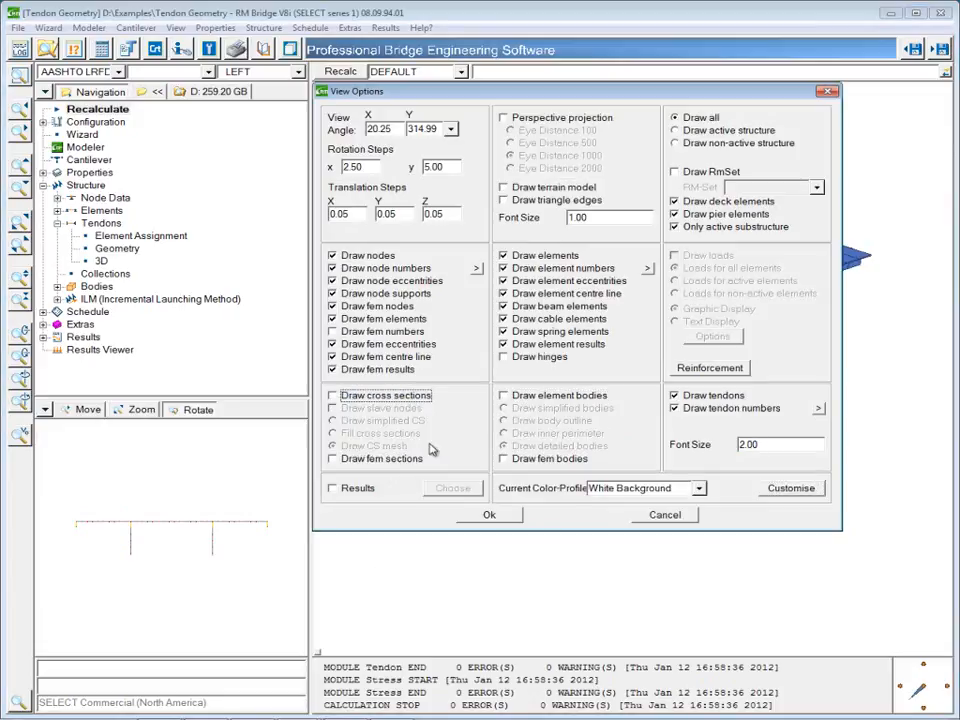
left_click(485, 516)
left_click_drag(426, 495, 506, 503)
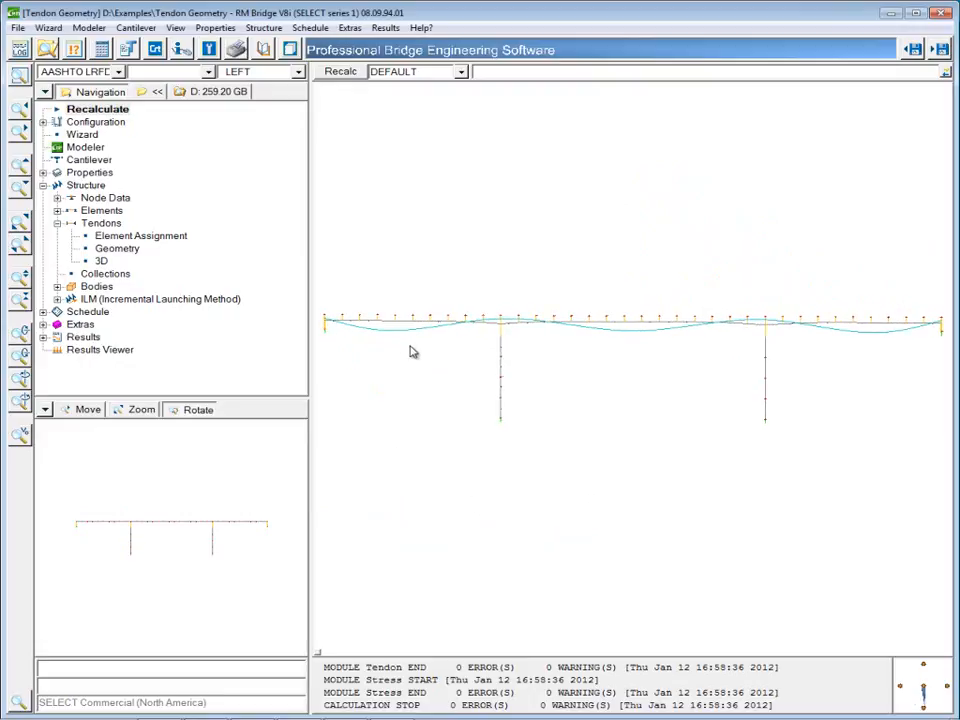
left_click_drag(392, 381, 613, 529)
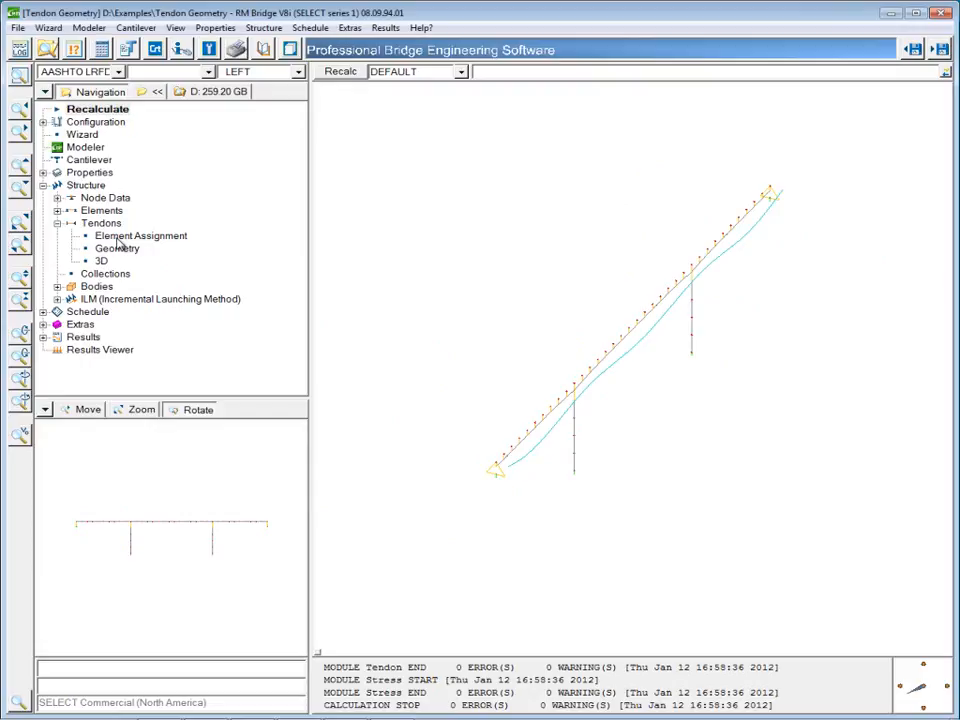
Review tendon 101's element assignment and the definition of its geometry point at element 101.
left_click(118, 238)
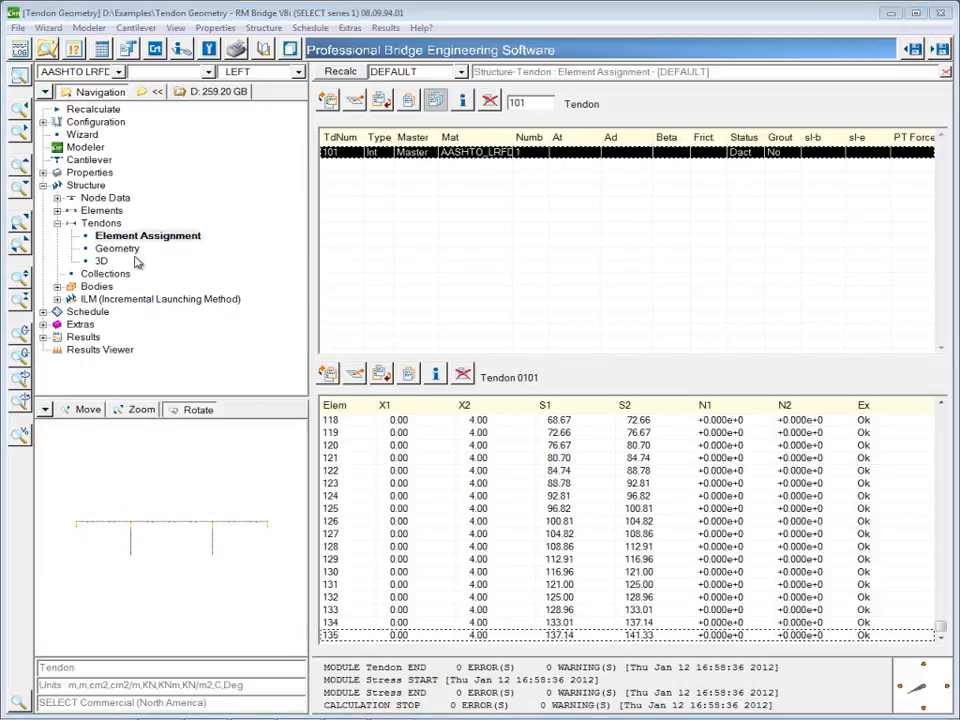
left_click(131, 251)
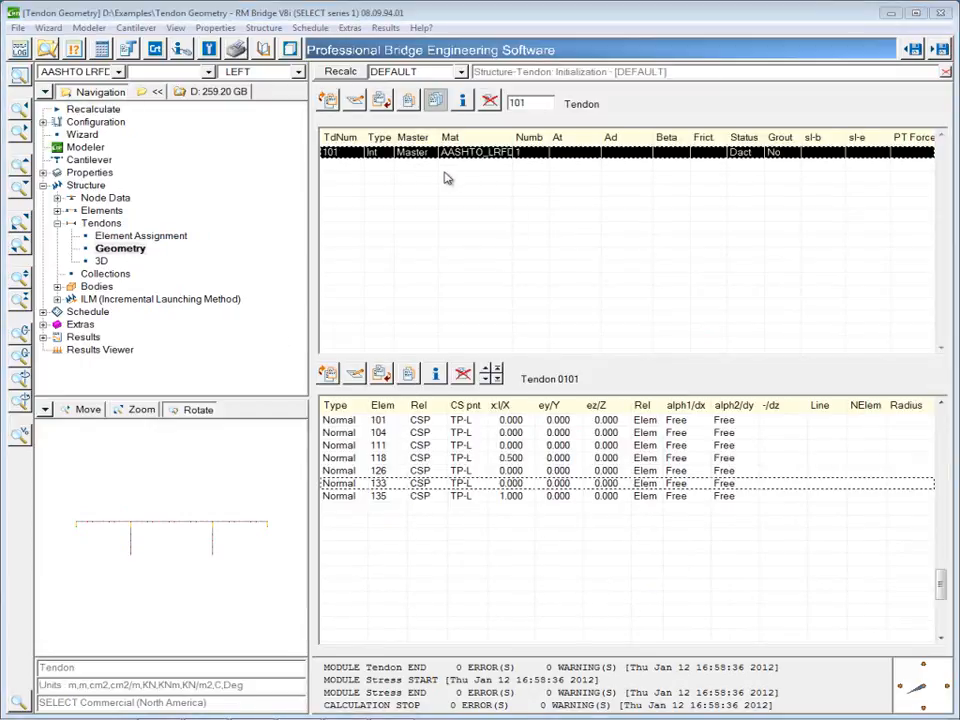
double_click(466, 422)
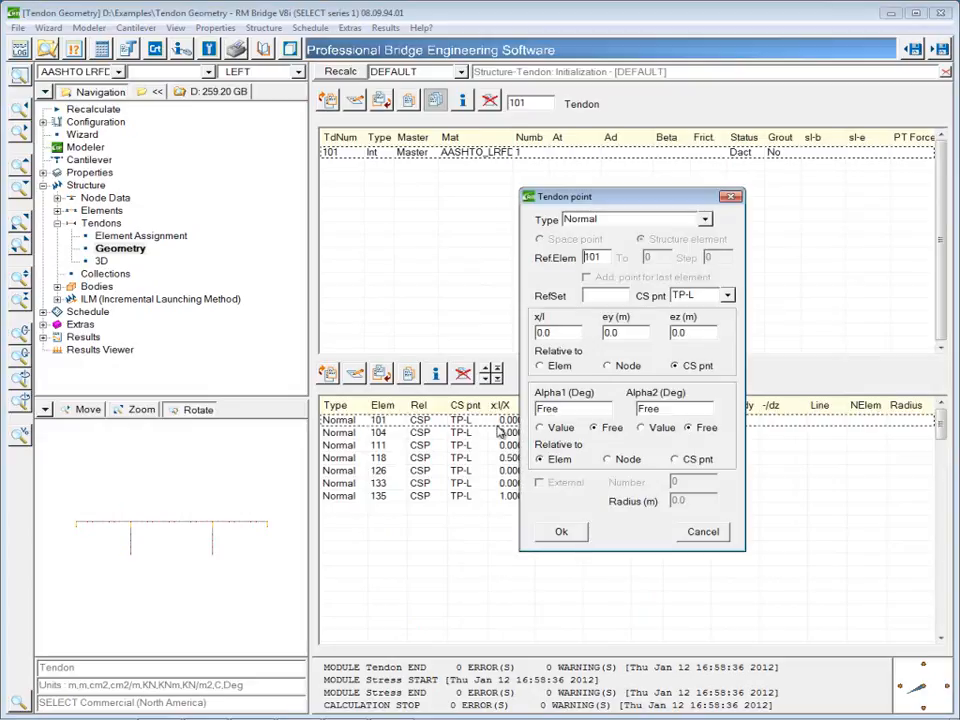
left_click(703, 533)
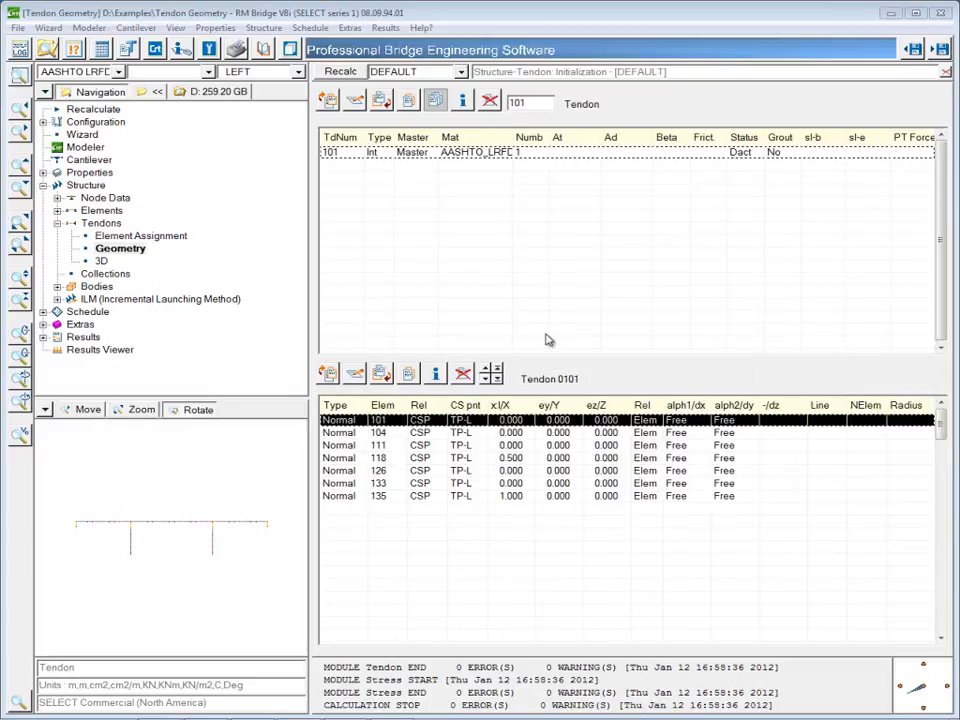